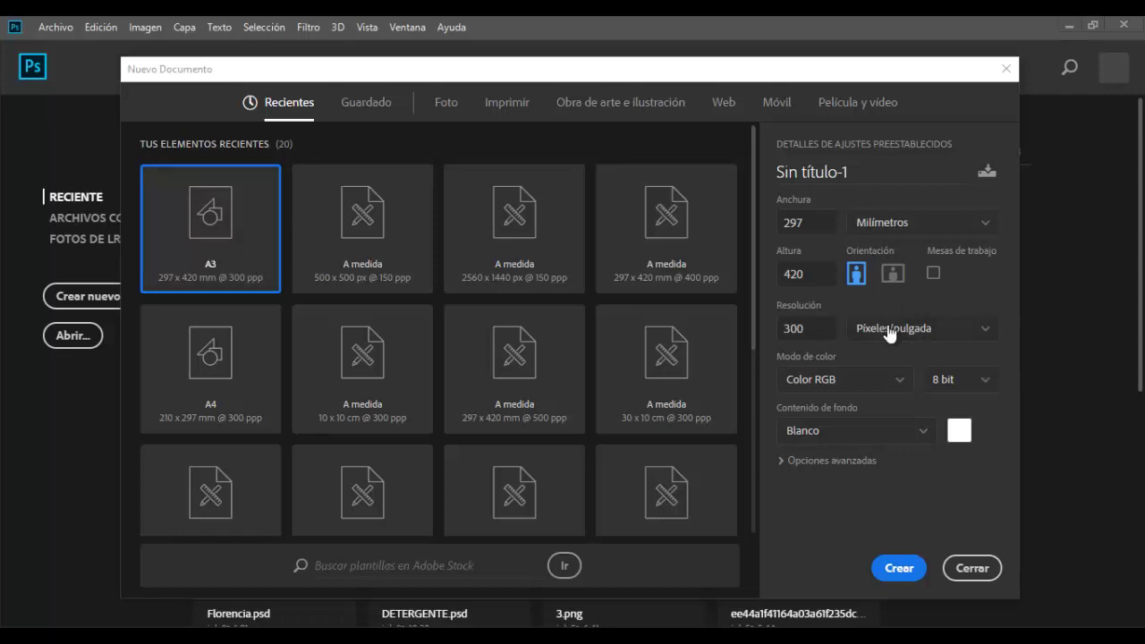
- Create a new A3 portrait RGB document, 297 × 420 mm at 300 ppi
left_click(805, 224)
double_click(817, 277)
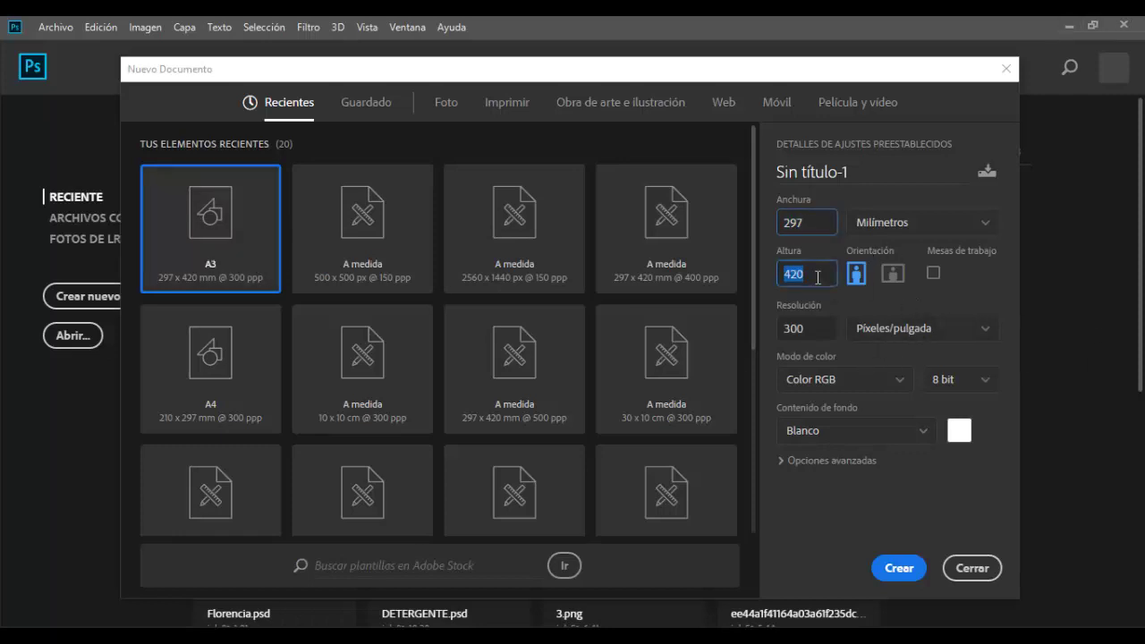
double_click(813, 224)
left_click(250, 228)
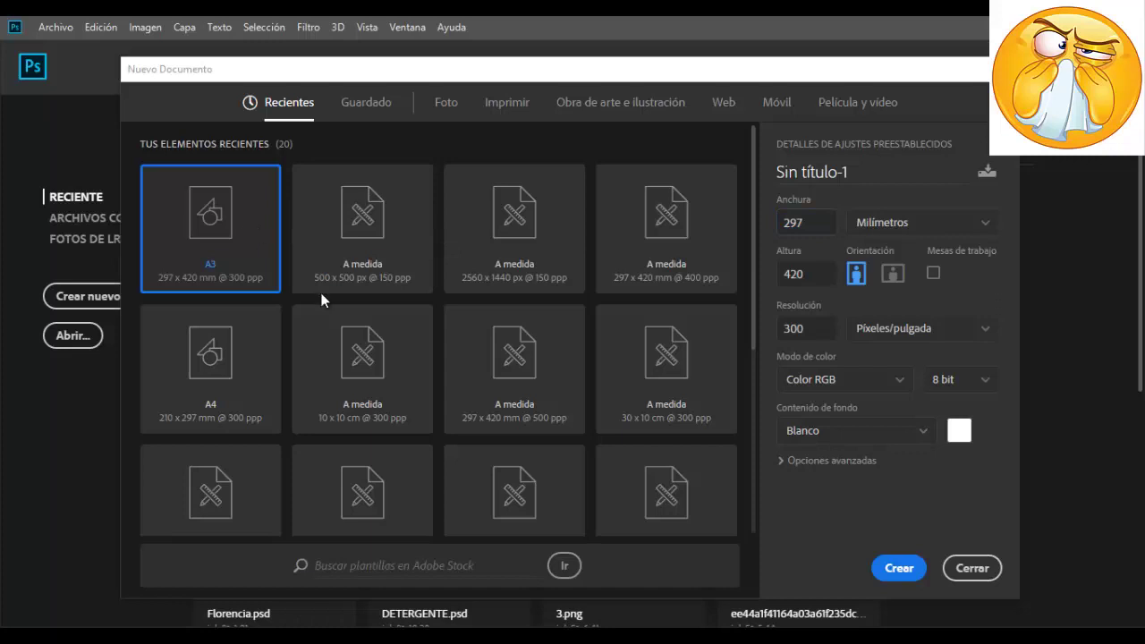
left_click(902, 571)
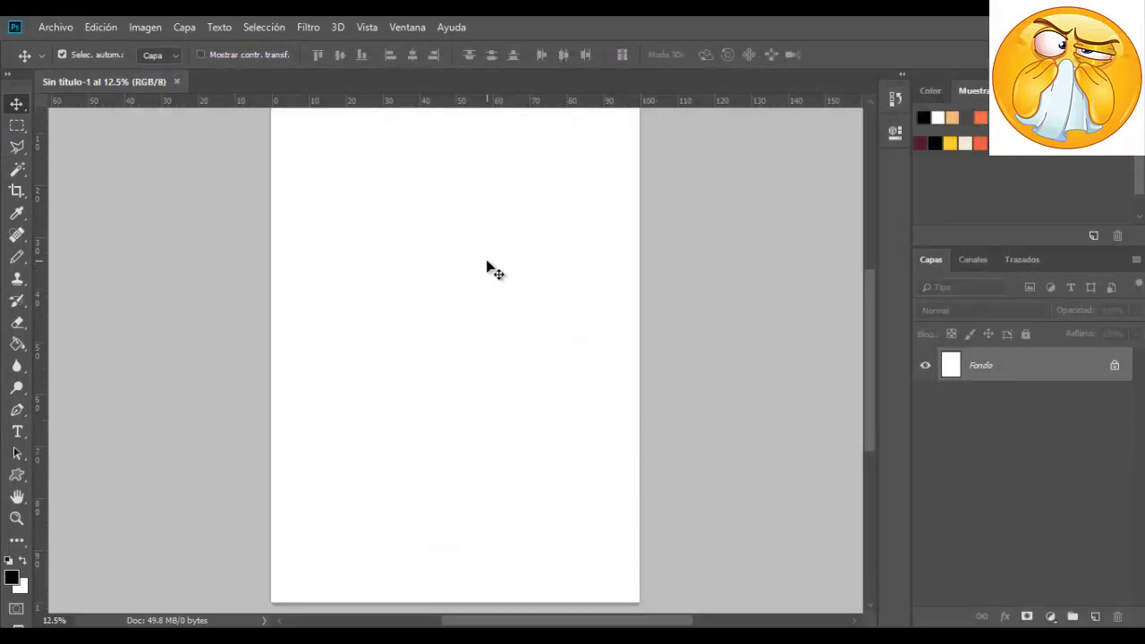
- Place the predator image from the desktop as an embedded layer and commit it
left_click(49, 26)
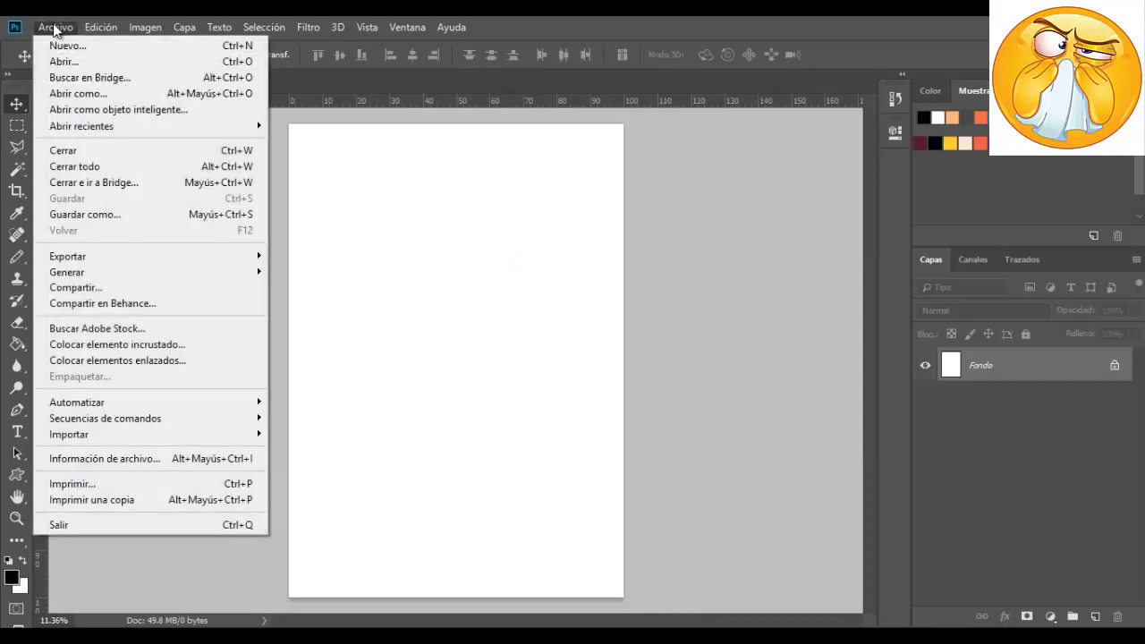
left_click(106, 346)
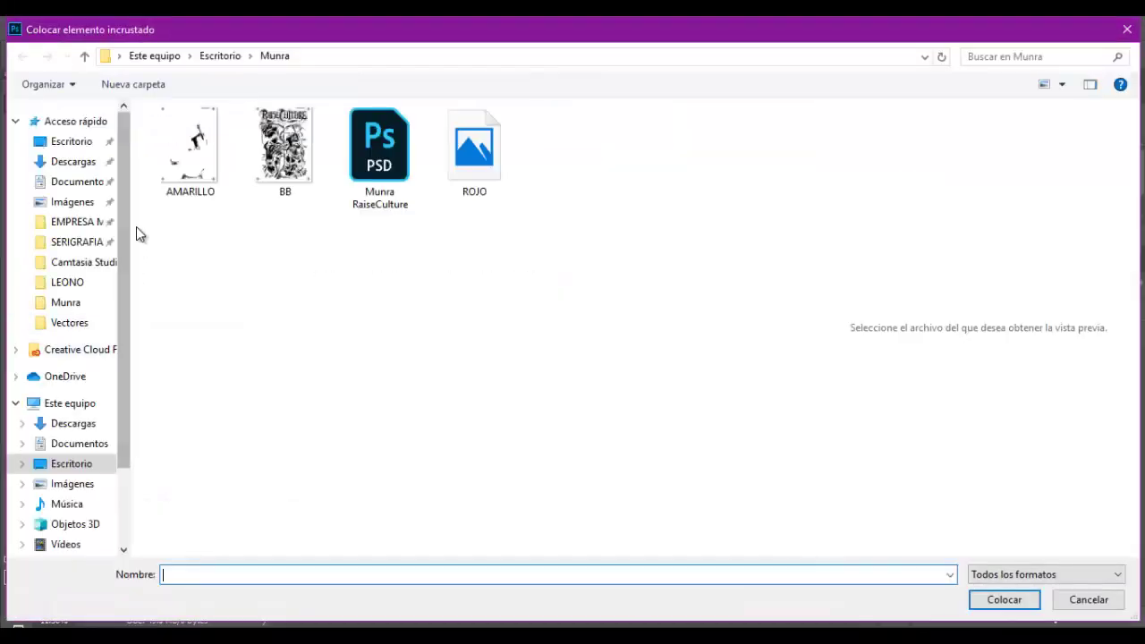
left_click(85, 55)
double_click(641, 287)
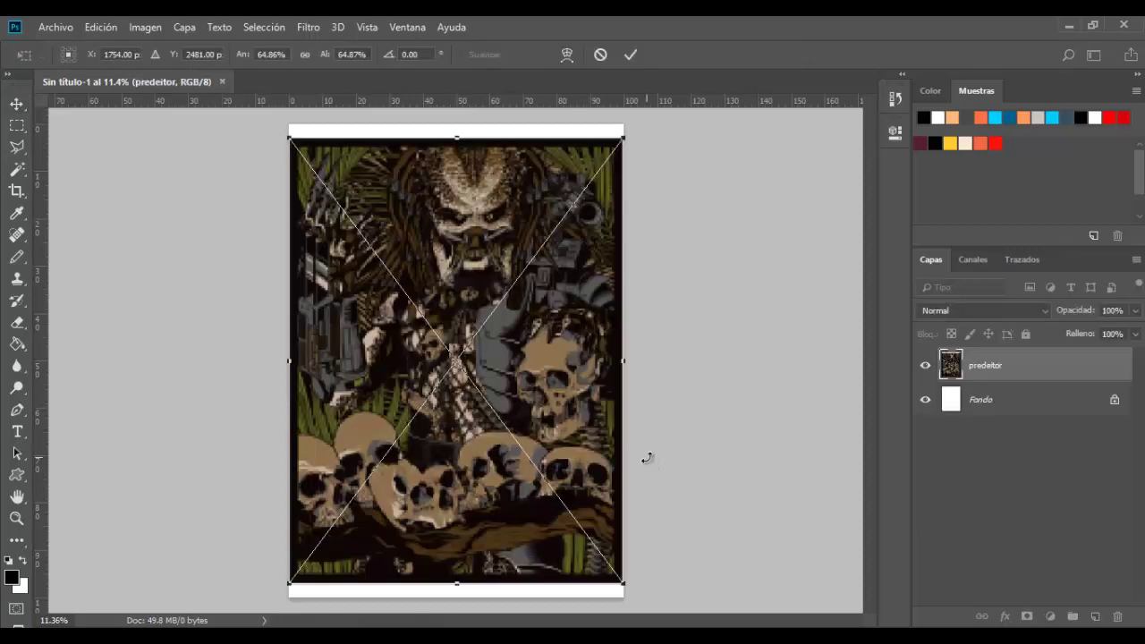
key("Return")
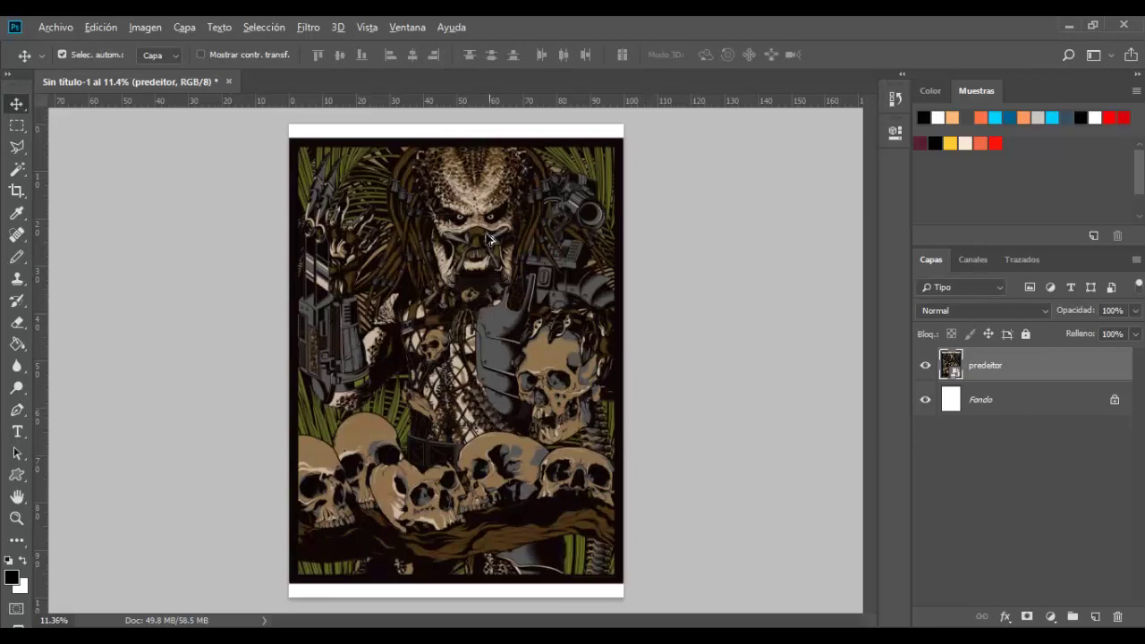
- Zoom in and back out to inspect the placed predator artwork
scroll(483, 224, "up", 2)
scroll(483, 222, "up", 2)
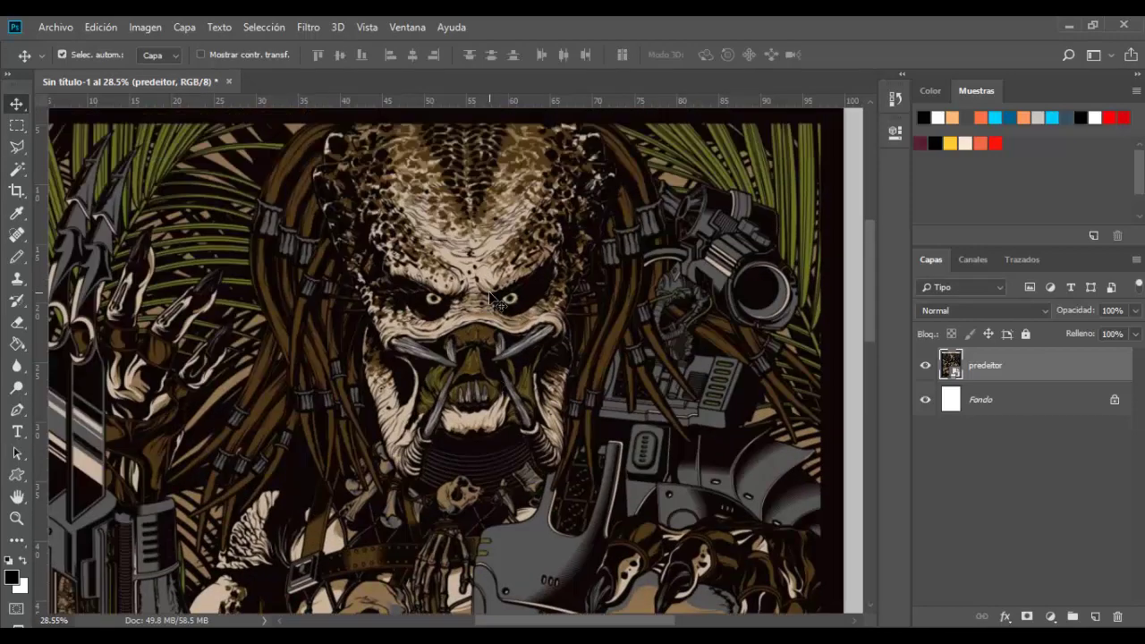
scroll(489, 295, "up", 3)
scroll(459, 329, "down", 1)
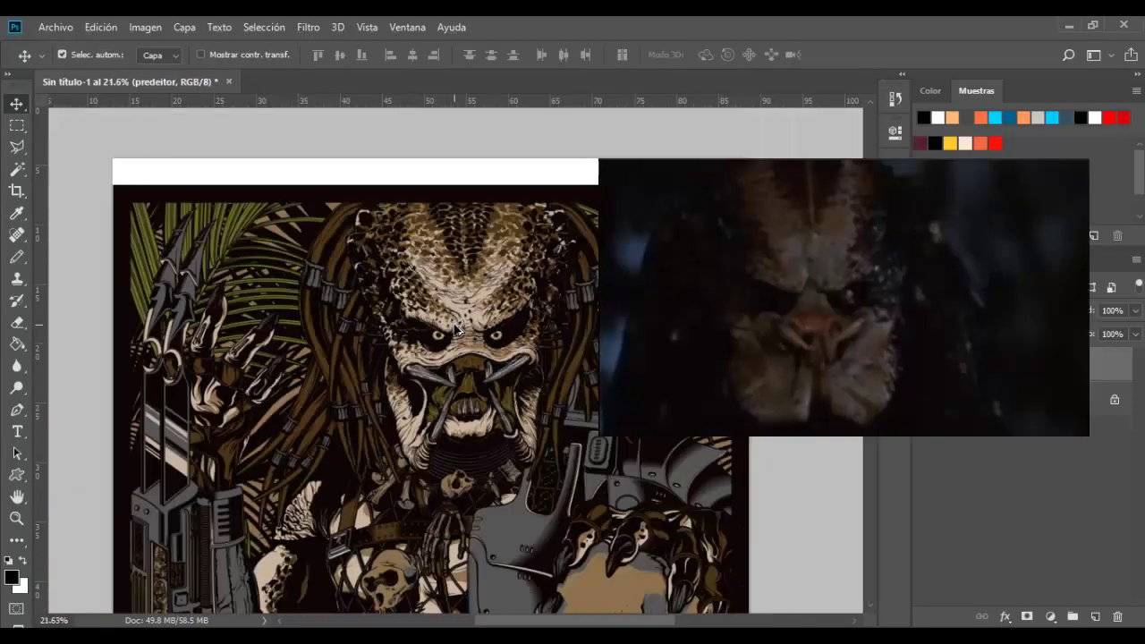
scroll(464, 333, "down", 3)
scroll(463, 333, "down", 1)
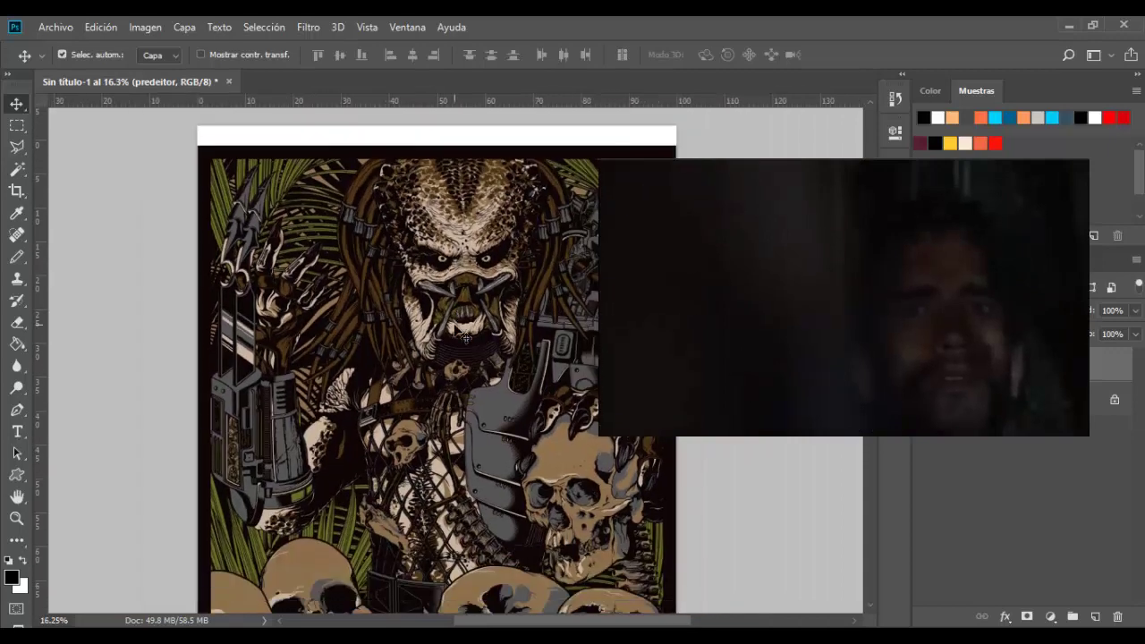
scroll(464, 333, "down", 1)
scroll(464, 333, "down", 1)
scroll(464, 333, "down", 1)
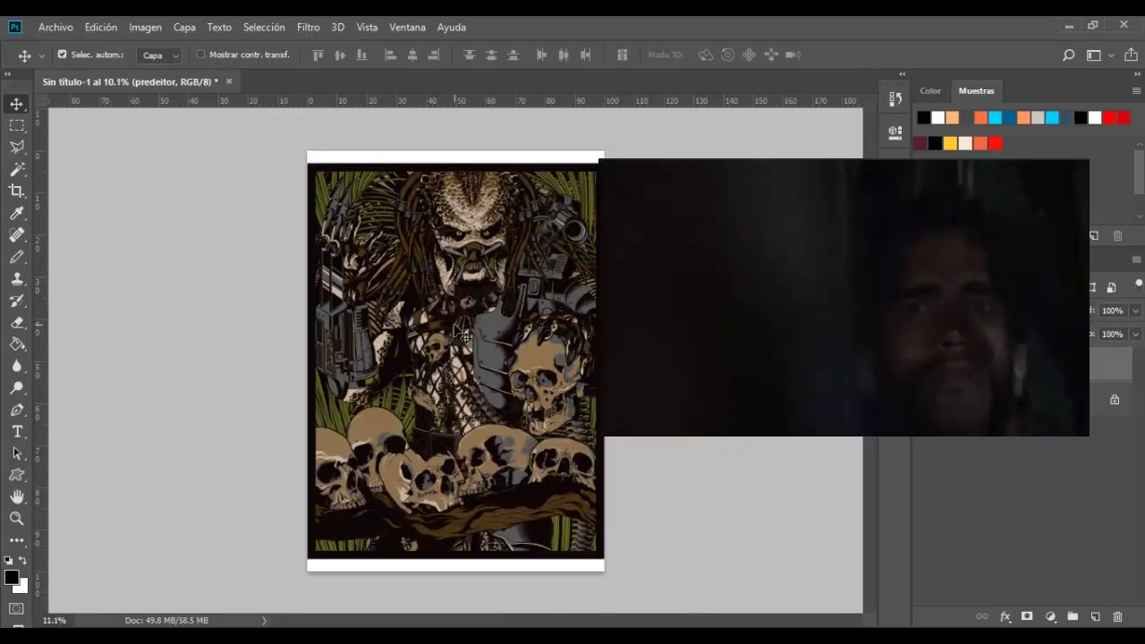
scroll(464, 333, "up", 1)
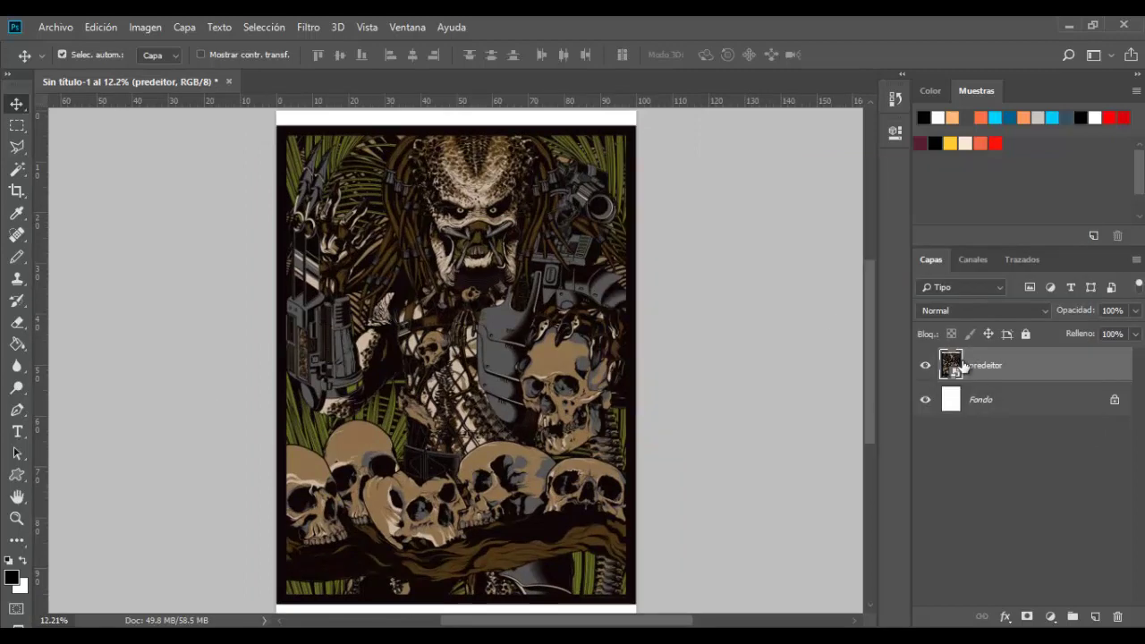
- Rasterize the predeitor layer via its right-click menu
right_click(971, 371)
left_click(768, 301)
scroll(474, 339, "down", 1)
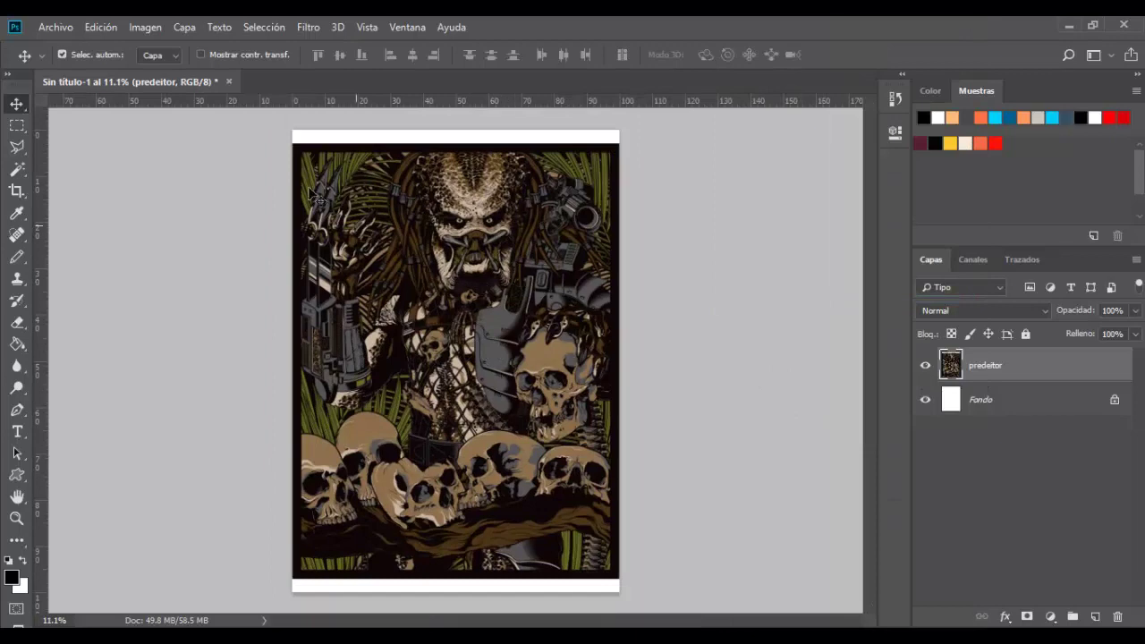
- Apply a Black & White adjustment to the artwork with the default preset values
left_click(145, 27)
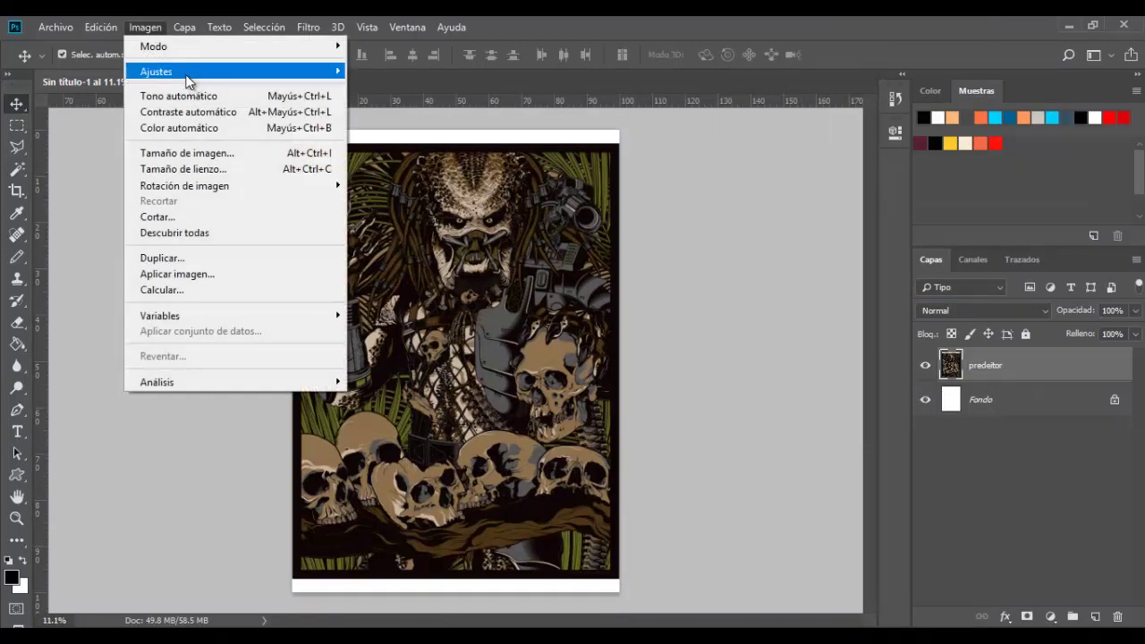
left_click(499, 14)
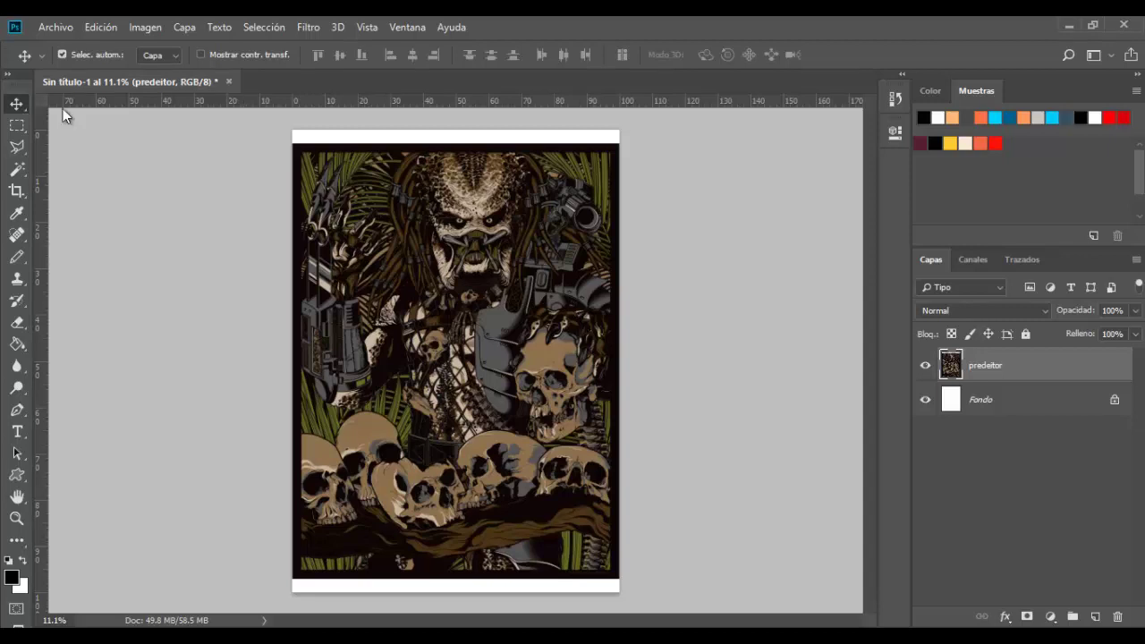
left_click(149, 28)
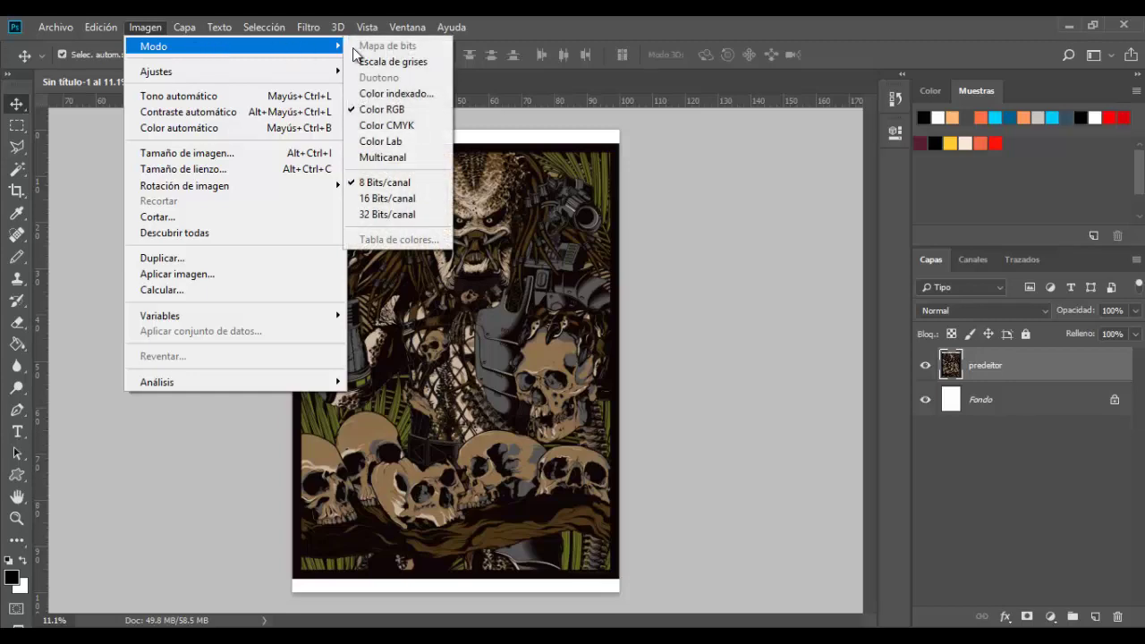
mouse_move(156, 71)
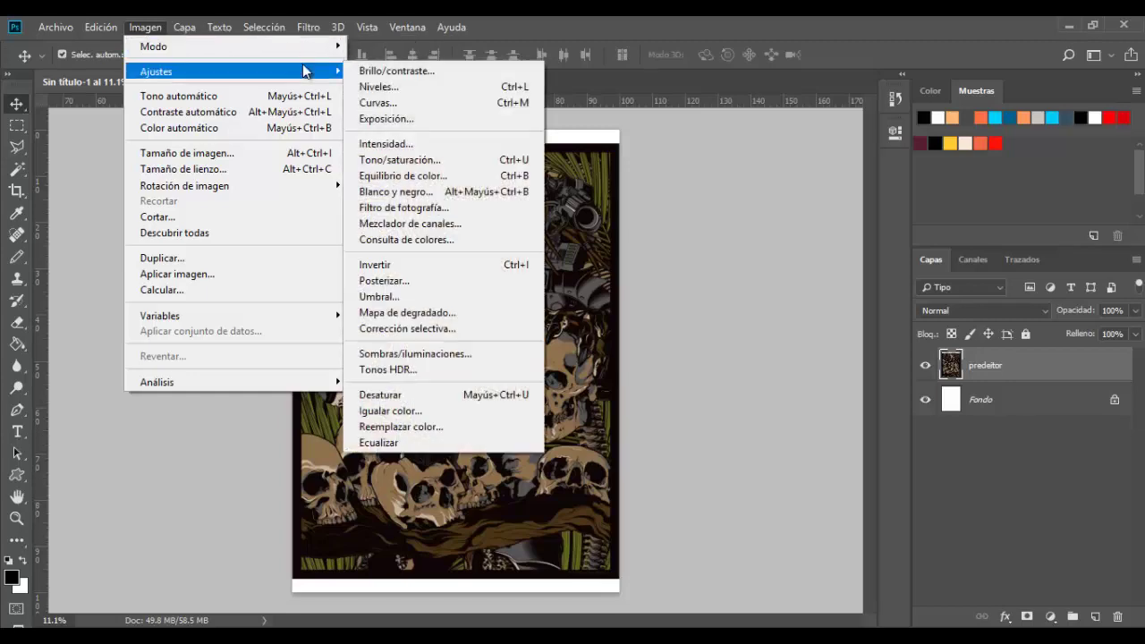
left_click(382, 193)
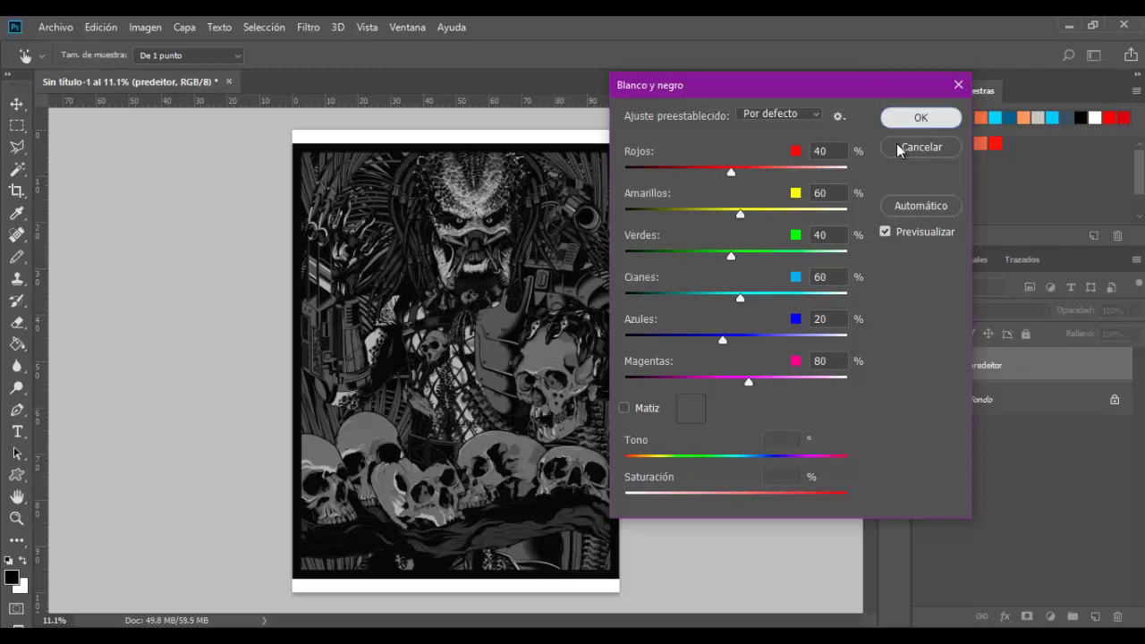
left_click(918, 118)
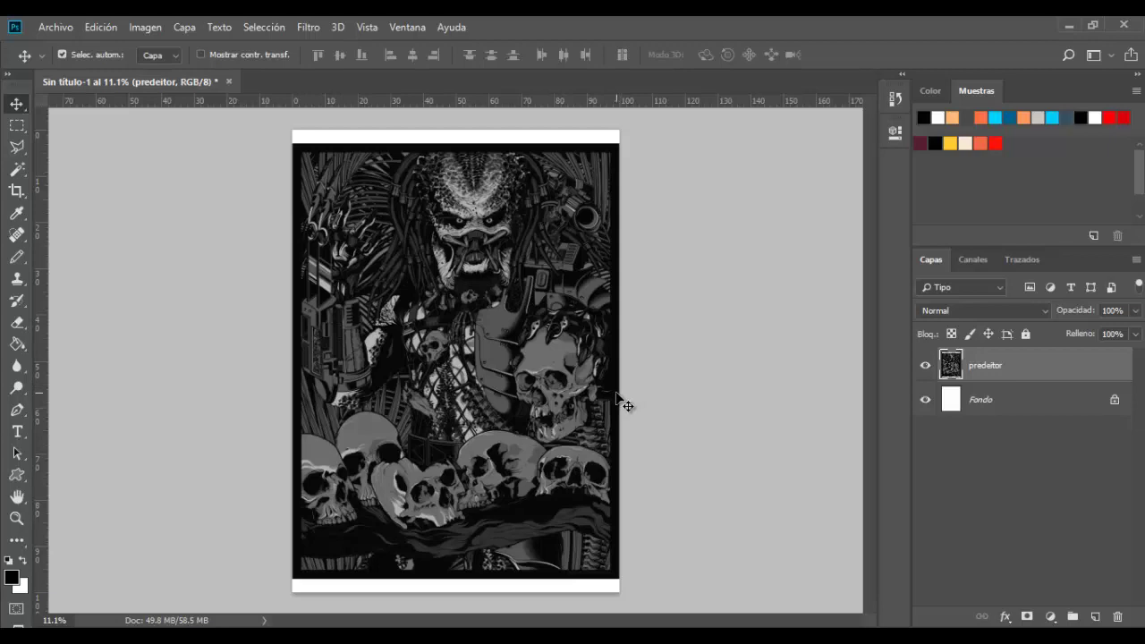
- In Levels, raise the black input, brighten the midtones and lower the white input
left_click(152, 34)
mouse_move(157, 71)
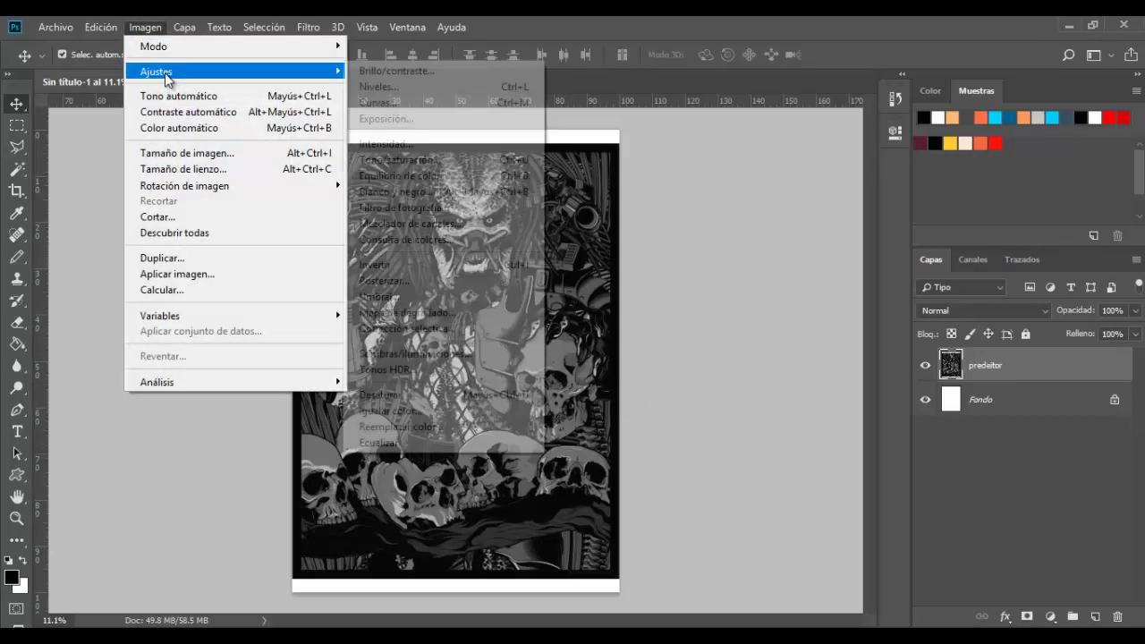
left_click(388, 87)
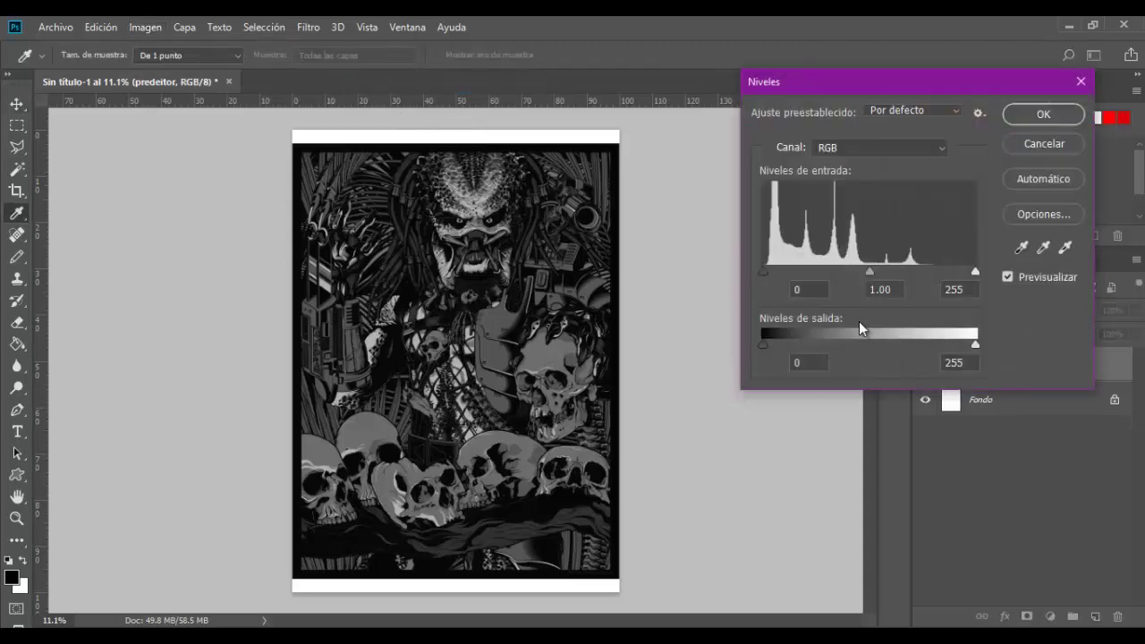
left_click_drag(762, 271, 788, 282)
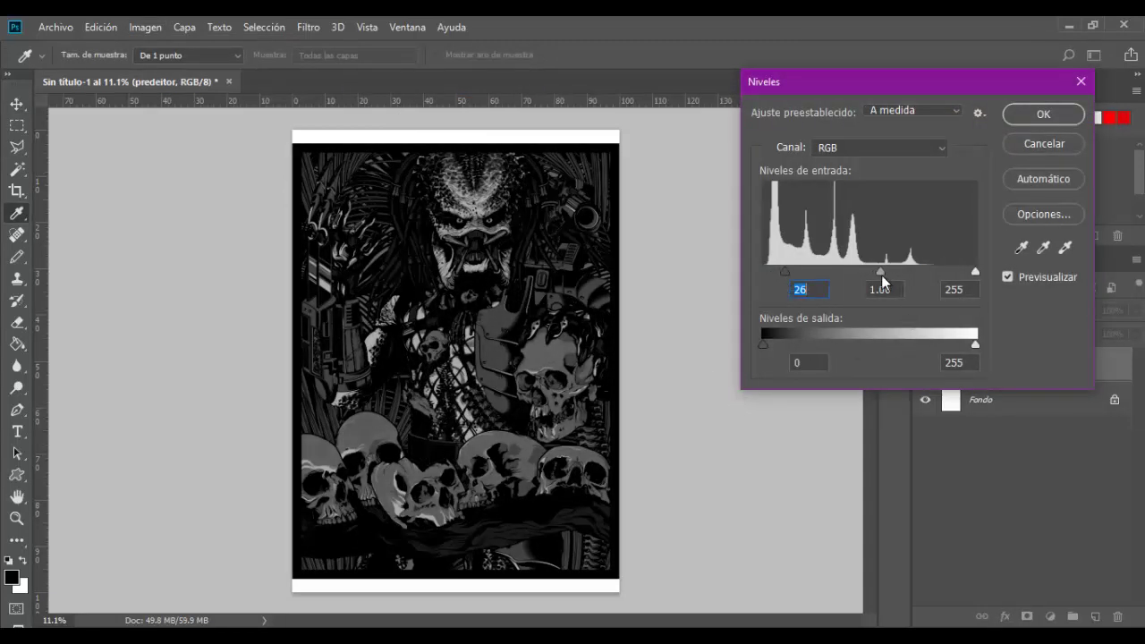
left_click_drag(881, 271, 850, 274)
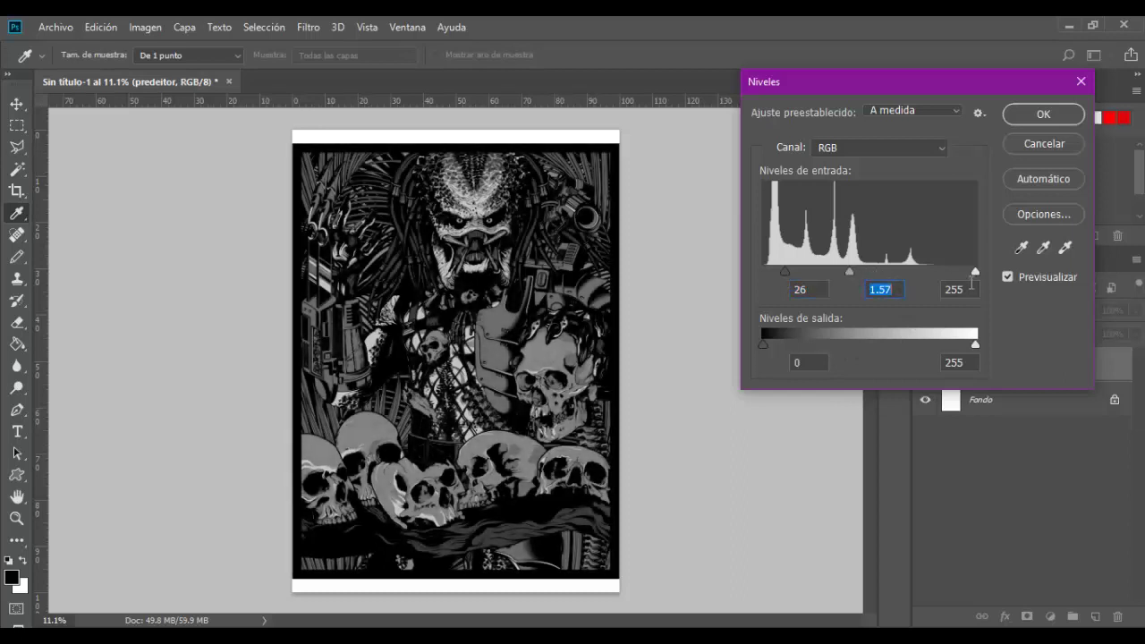
mouse_move(975, 272)
left_mouse_down()
mouse_move(883, 281)
mouse_move(807, 269)
mouse_move(832, 269)
left_mouse_up()
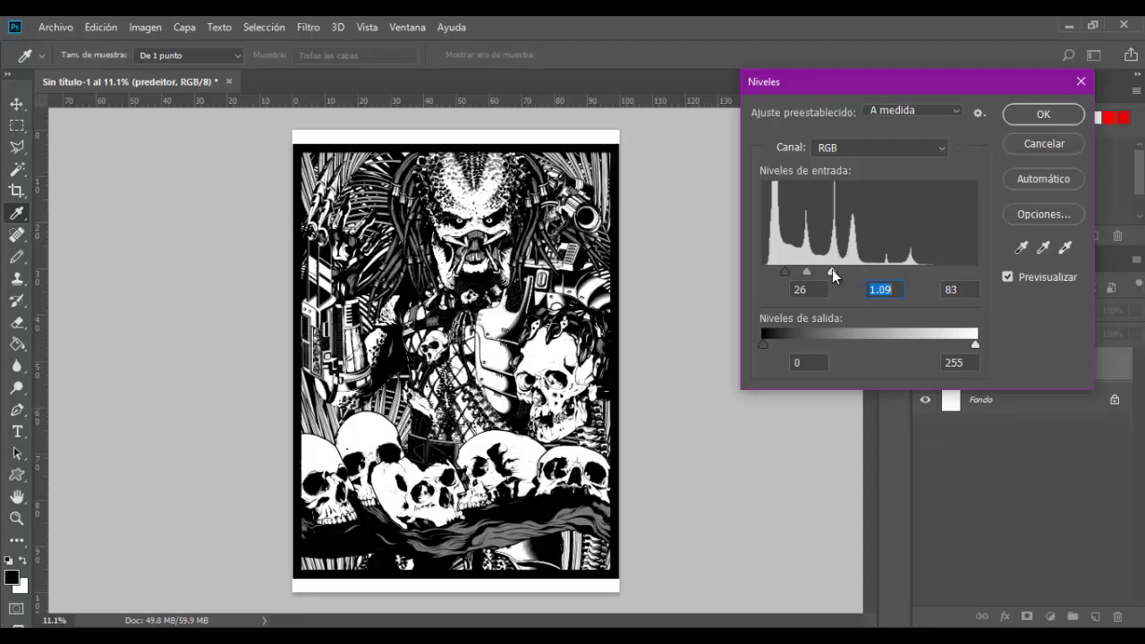
key("Tab")
key("Down")
key("Down")
key("Down")
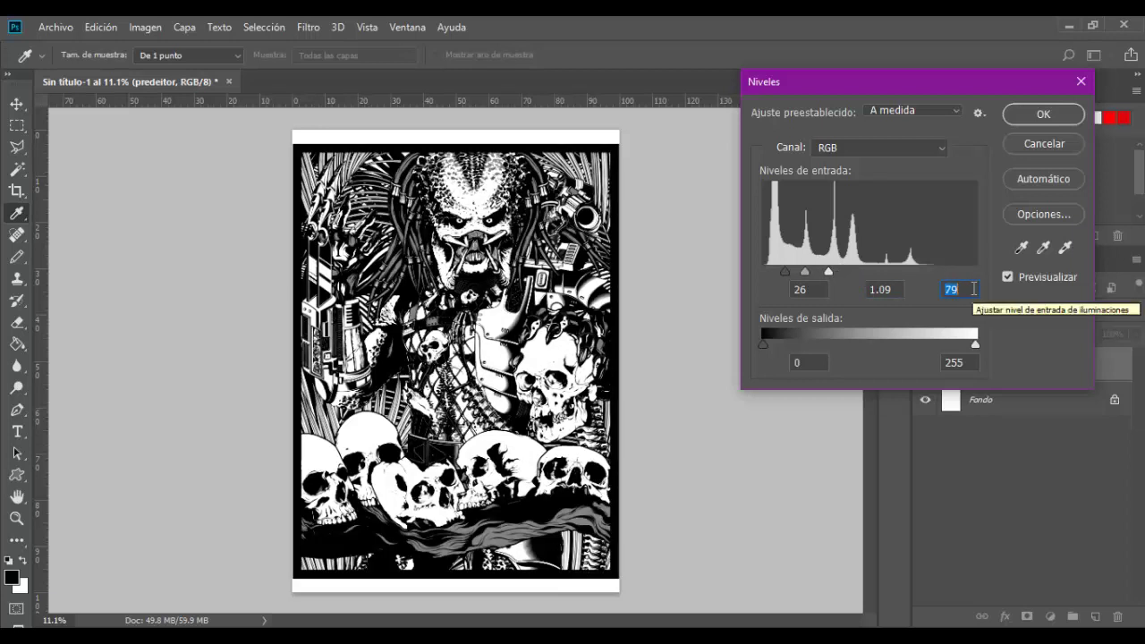
key("Down")
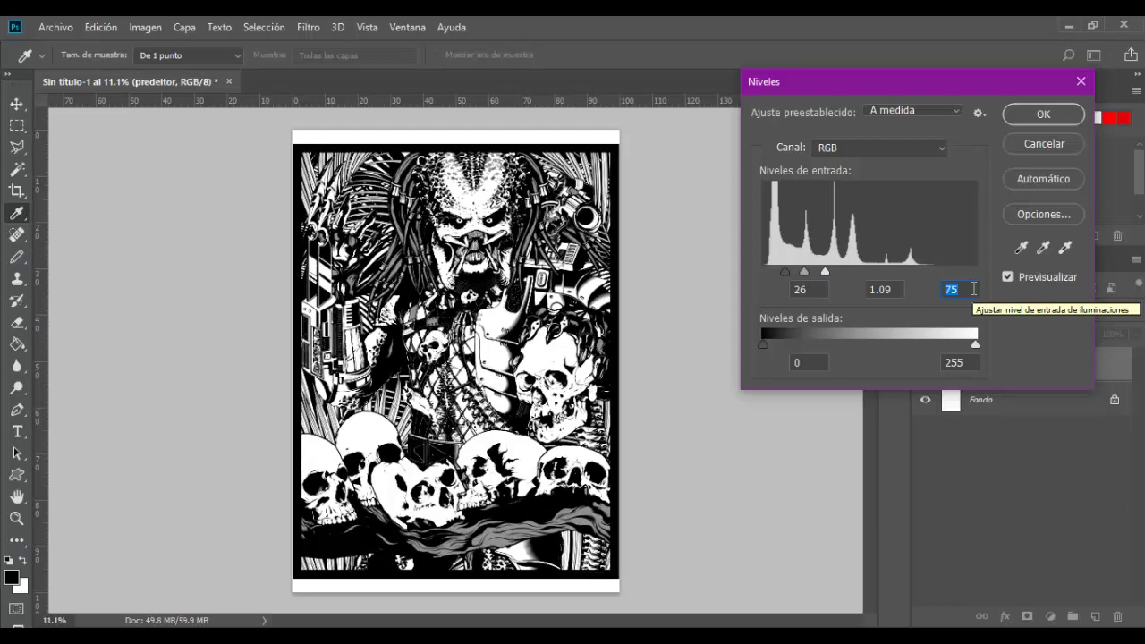
- Compare with preview toggled, fine-tune input levels to 26 / 0.61 / 99, and apply
left_click(1008, 277)
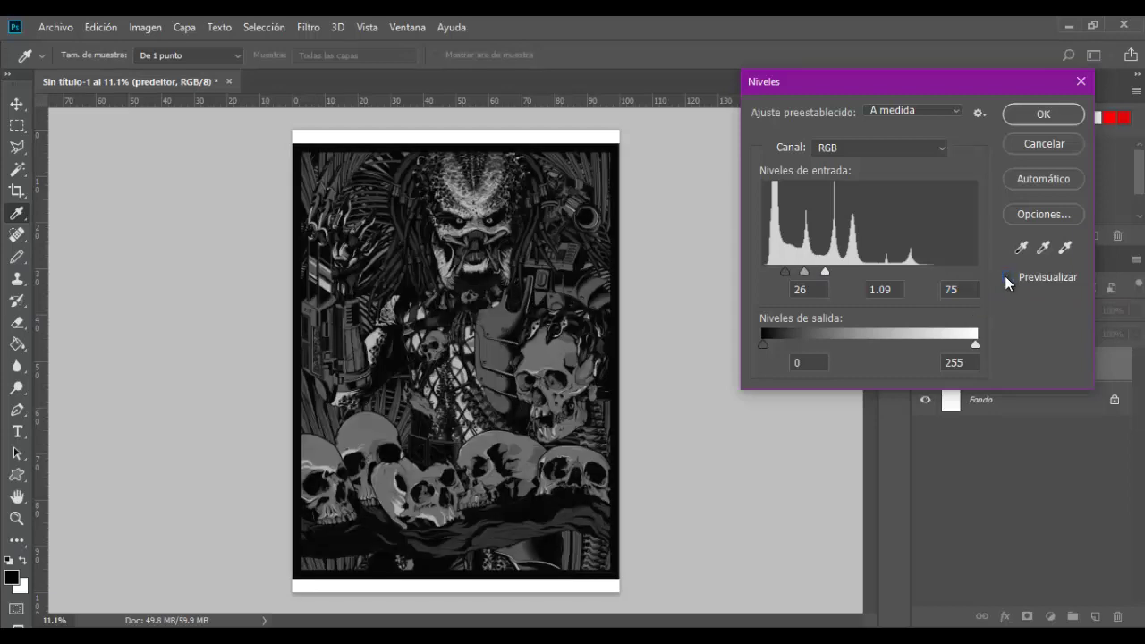
left_click(1006, 277)
left_click(1008, 277)
left_click(1007, 277)
left_click(1007, 277)
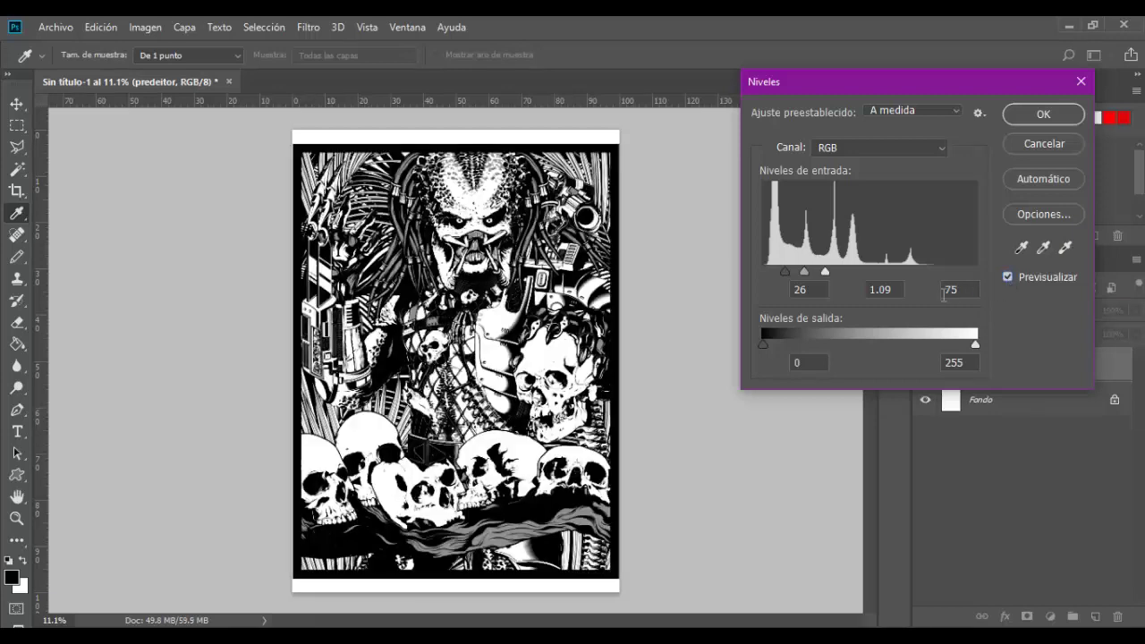
left_click_drag(825, 271, 845, 272)
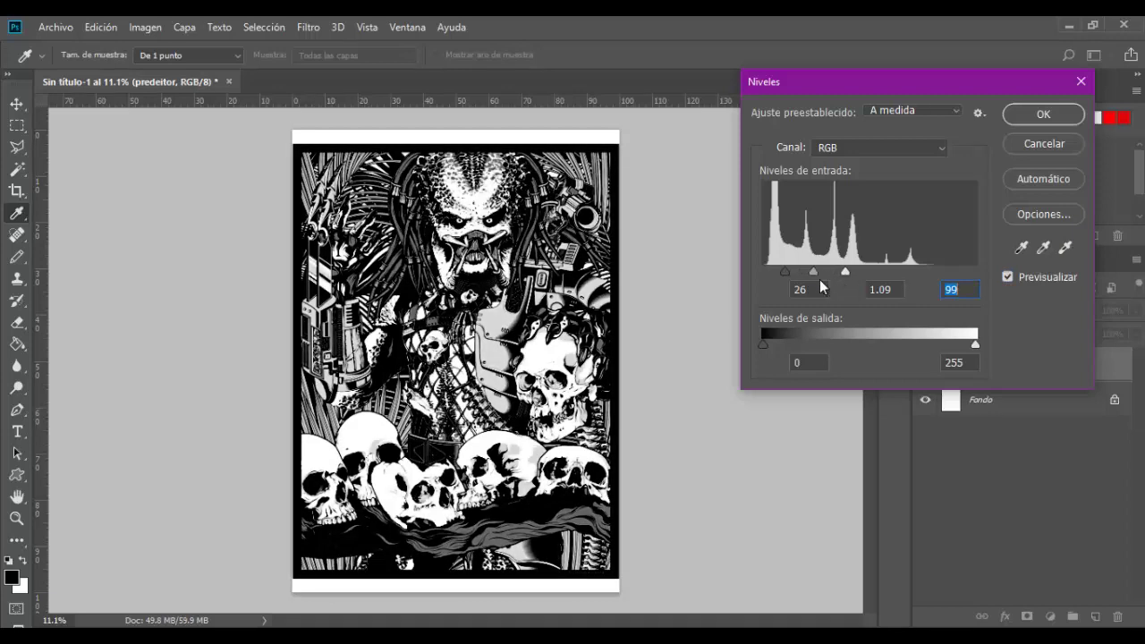
left_click_drag(814, 271, 829, 270)
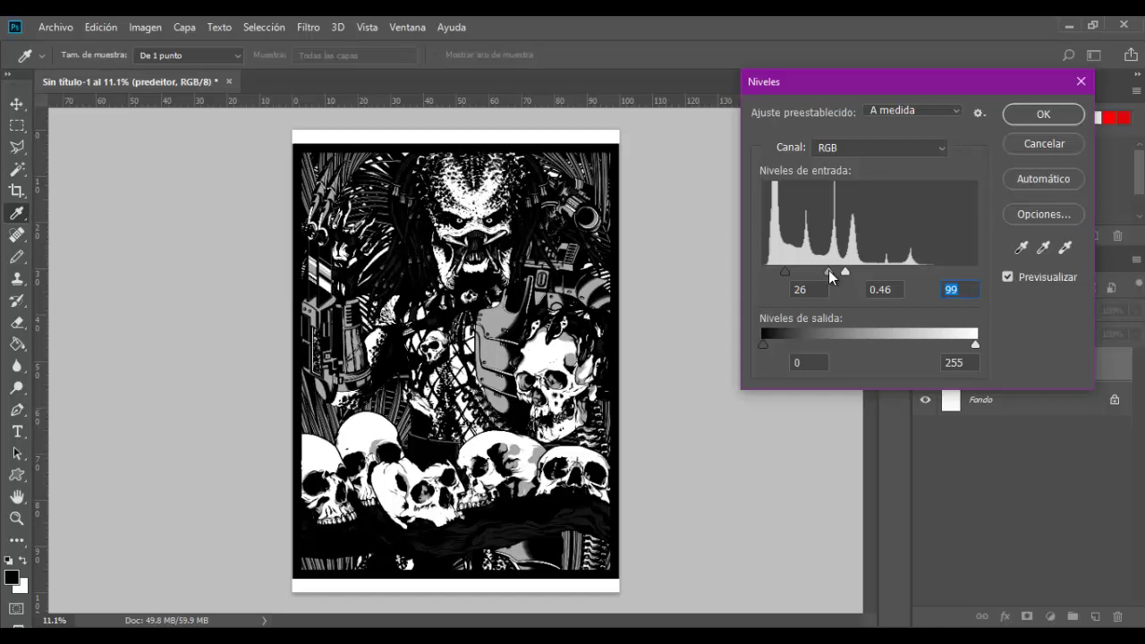
left_click_drag(829, 270, 825, 269)
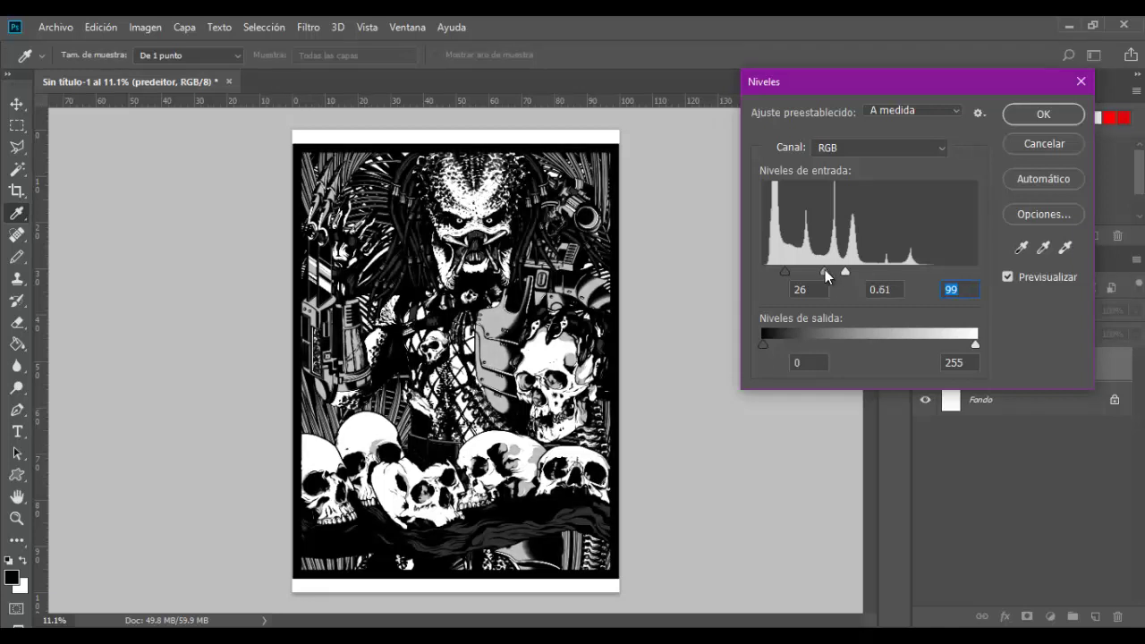
key("shift+Tab")
left_click(1038, 122)
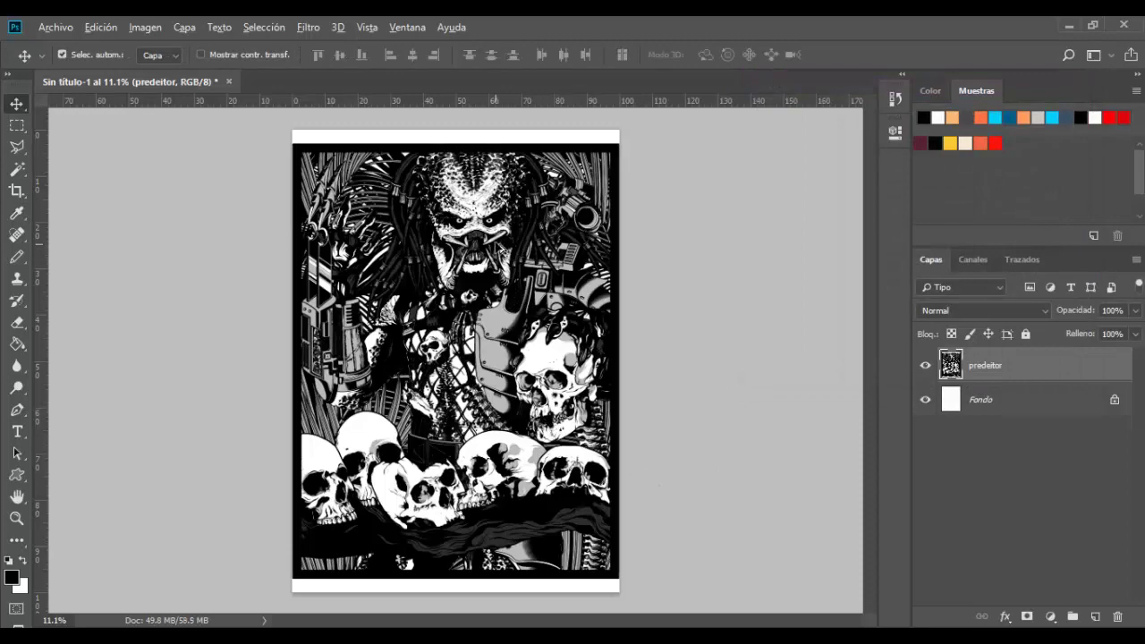
- Fill the Fondo background layer black with the Paint Bucket, then reselect predeitor
scroll(501, 249, "up", 3)
scroll(453, 309, "down", 1)
scroll(457, 308, "down", 1)
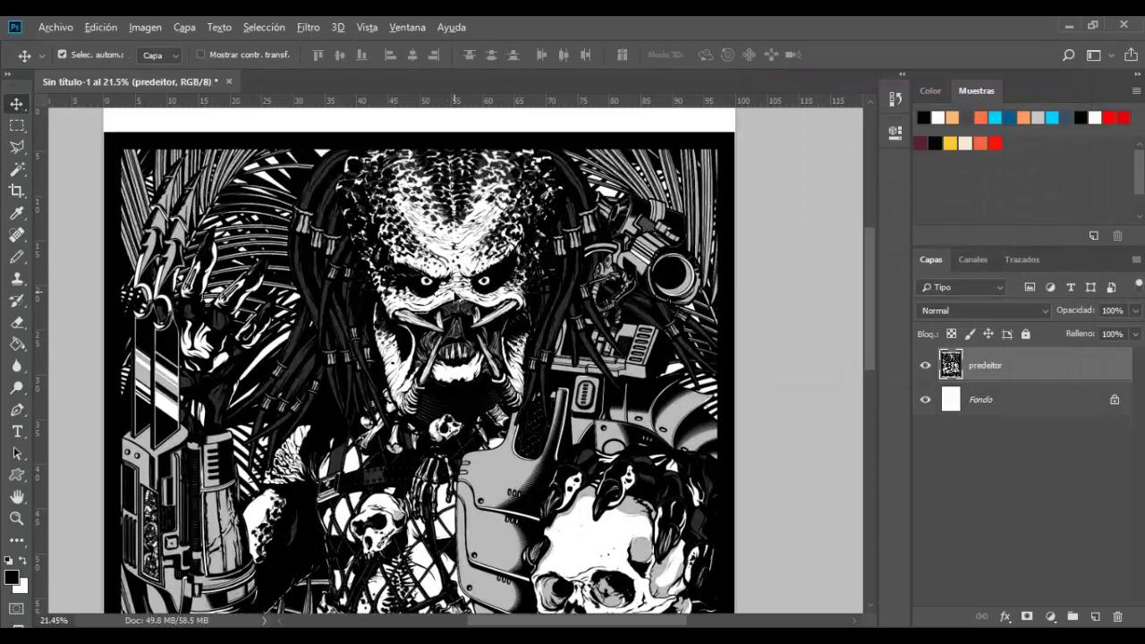
scroll(461, 306, "down", 1)
scroll(467, 305, "down", 1)
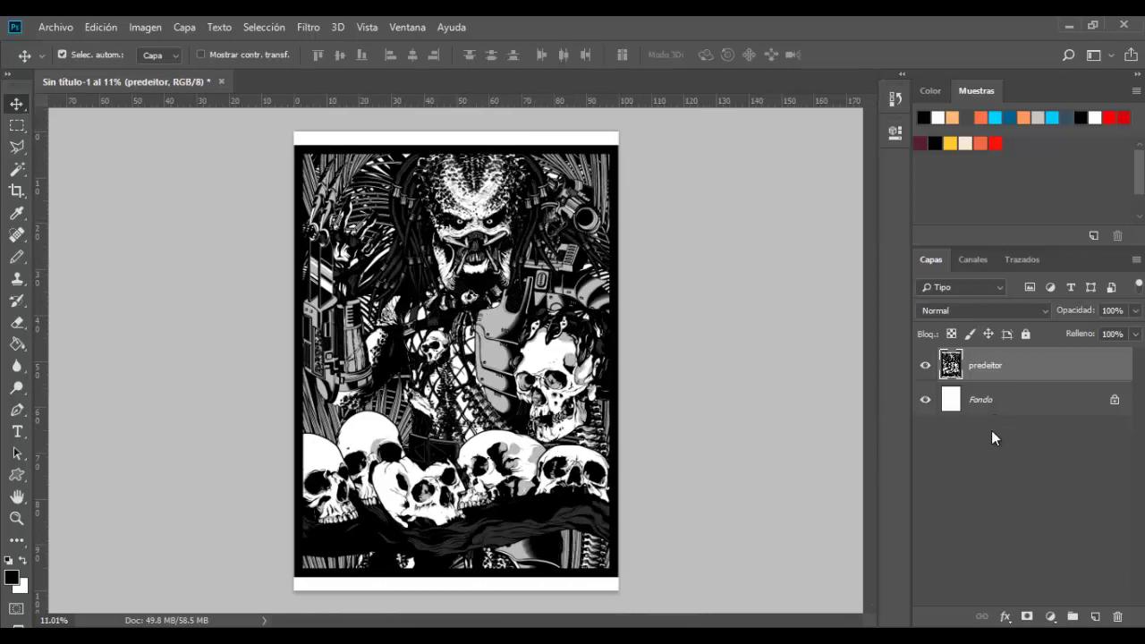
left_click(993, 401)
left_click(16, 347)
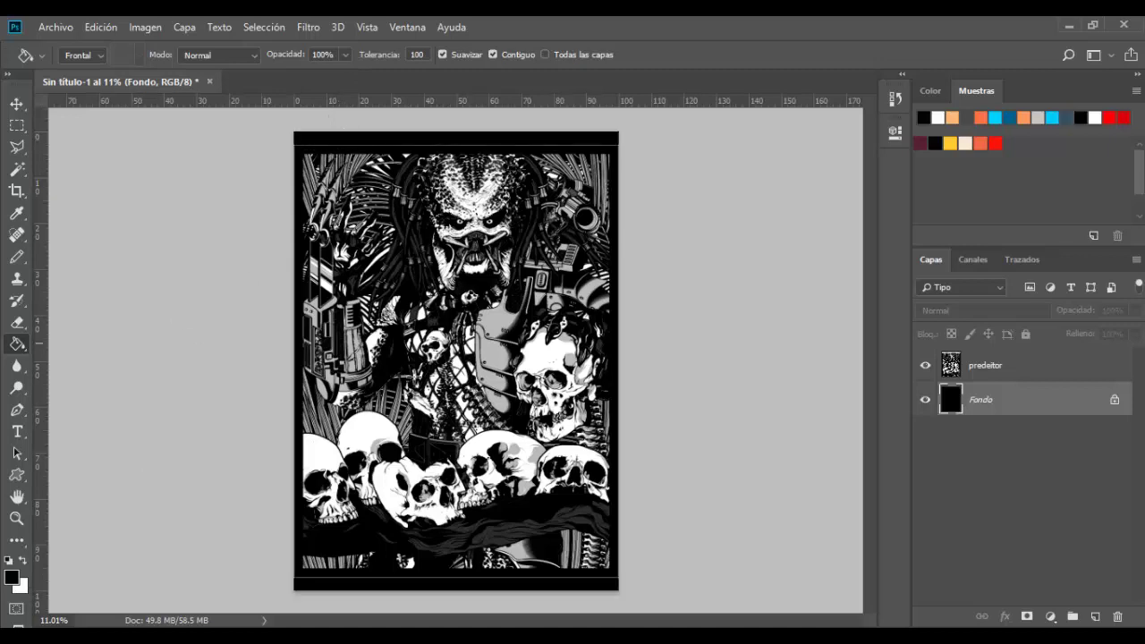
left_click(976, 374)
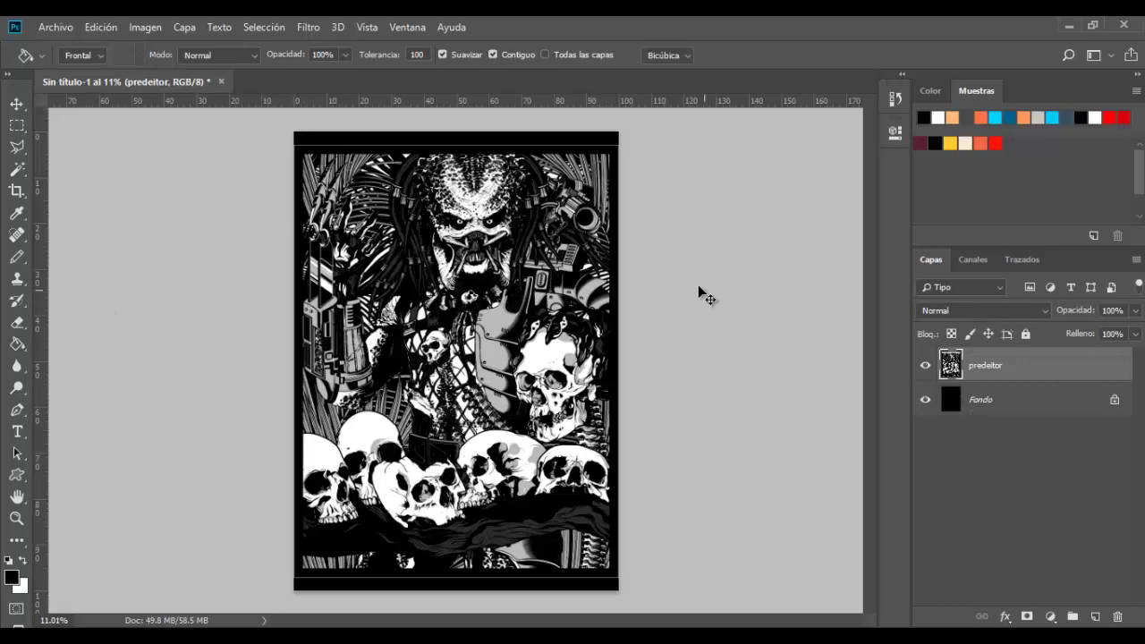
key("ctrl+t")
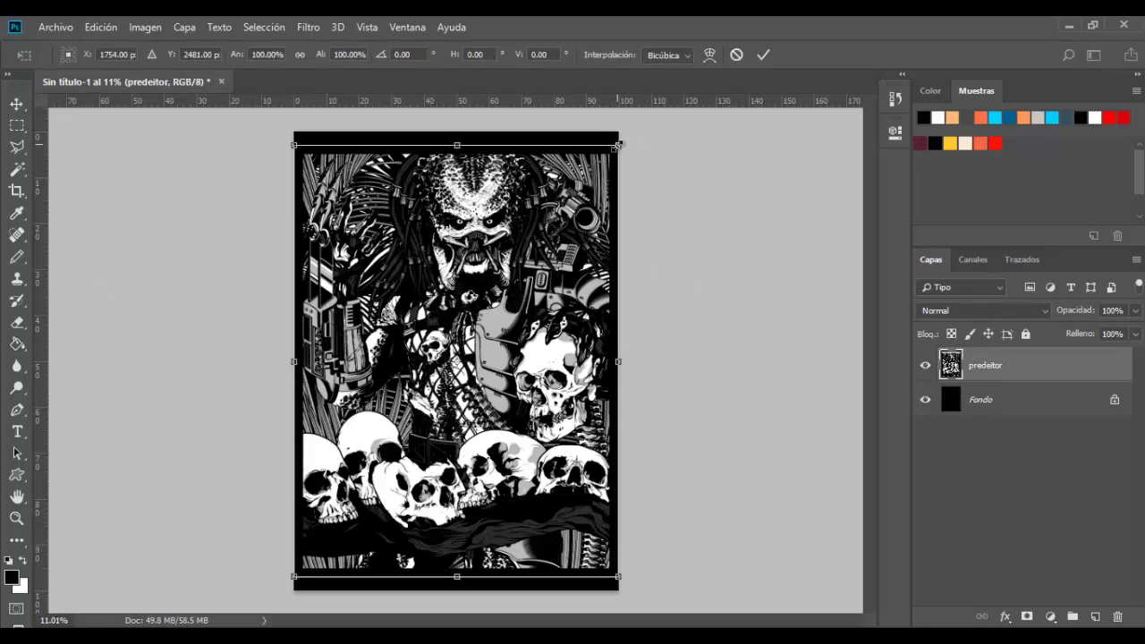
- Scale the predeitor artwork to about 105% and nudge it up two steps
left_click_drag(617, 145, 621, 140)
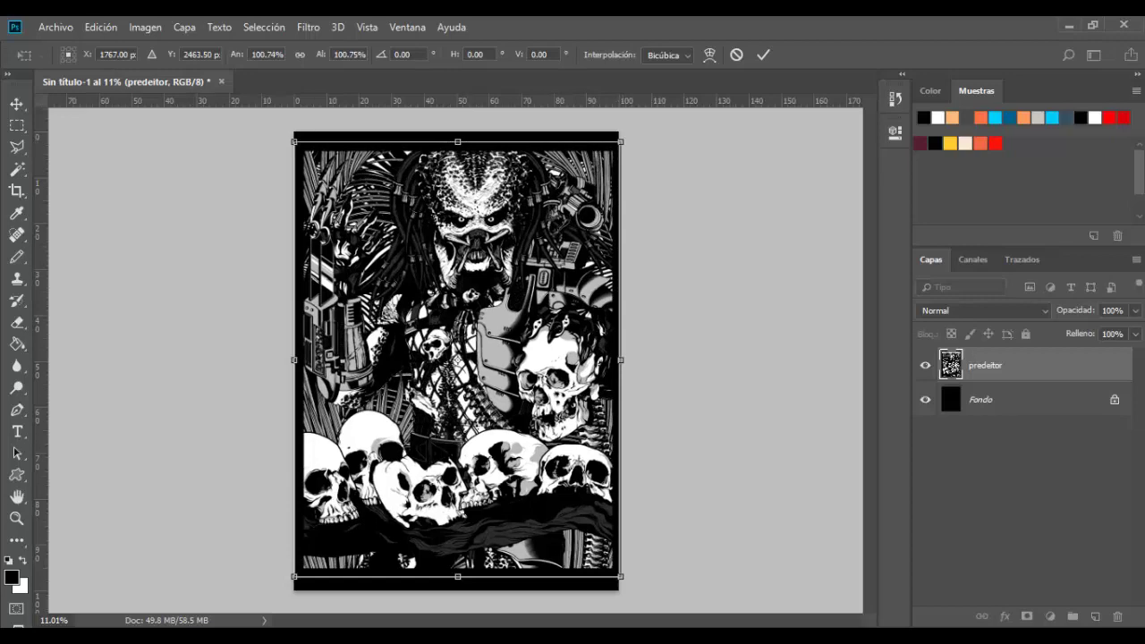
left_click_drag(295, 577, 281, 594)
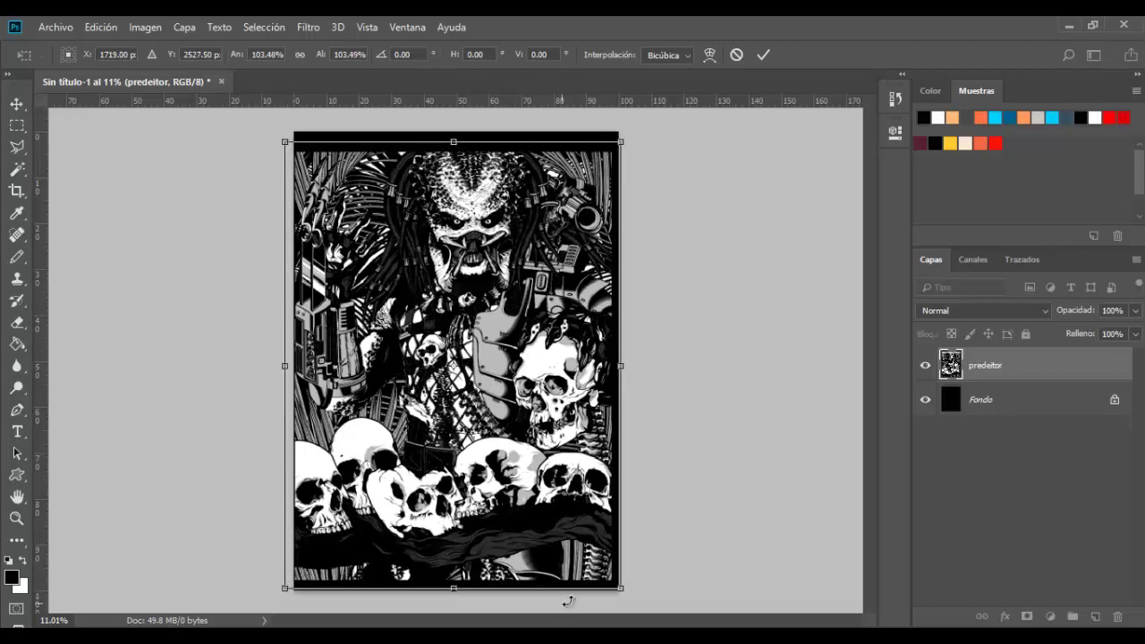
left_click_drag(624, 594, 628, 595)
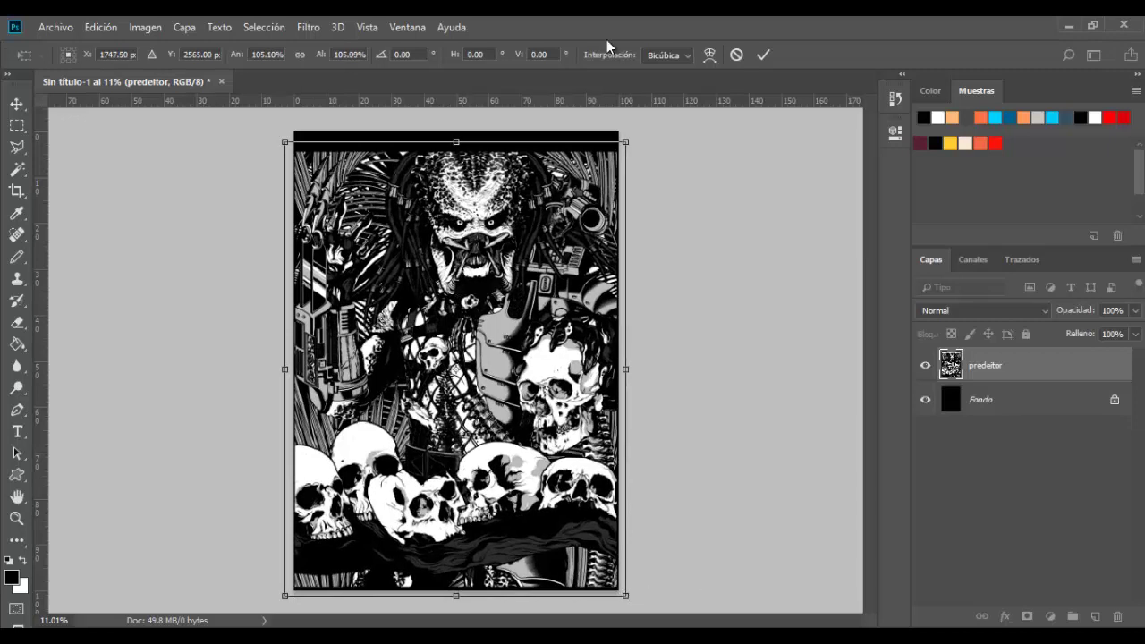
key("g")
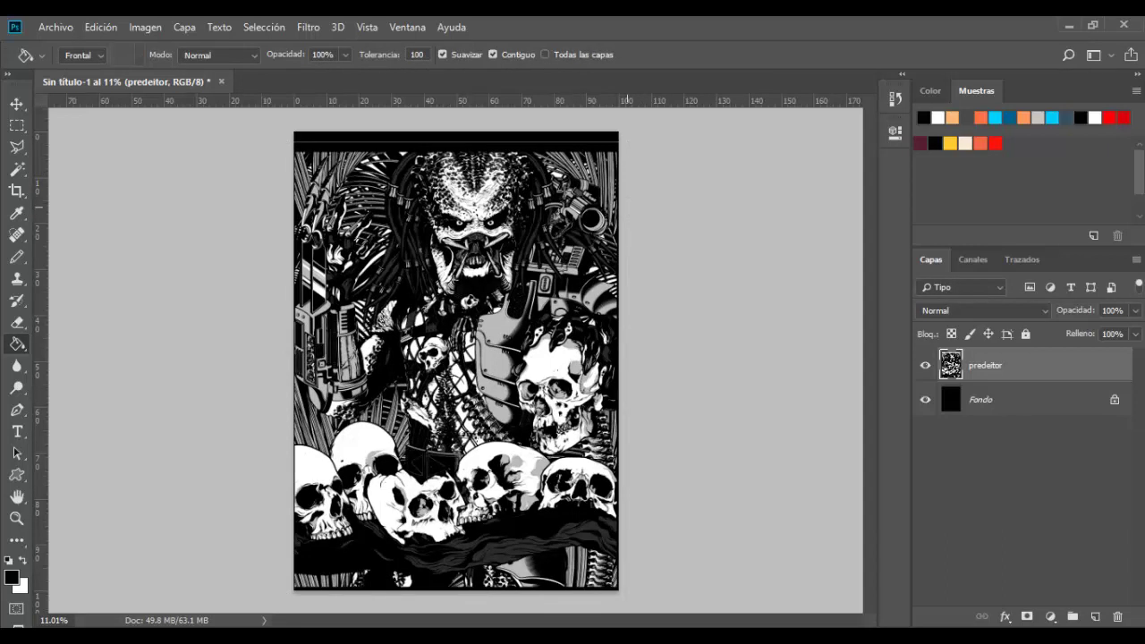
left_click(19, 104)
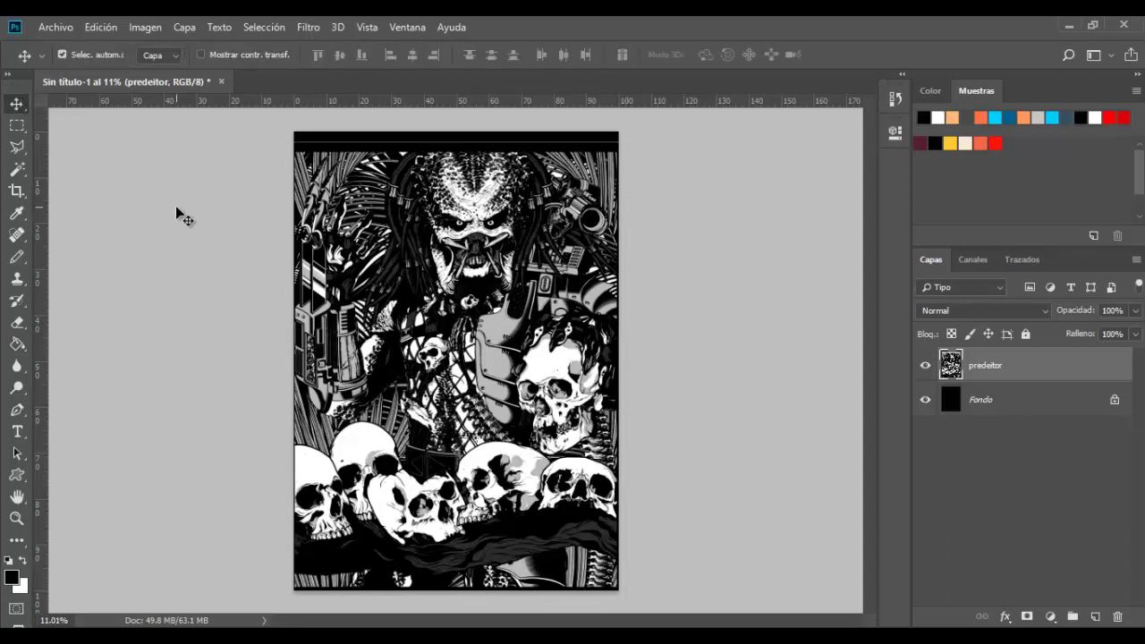
key("shift+Up")
key("shift+Up")
key("shift+Up")
key("shift+Up")
key("shift+Up")
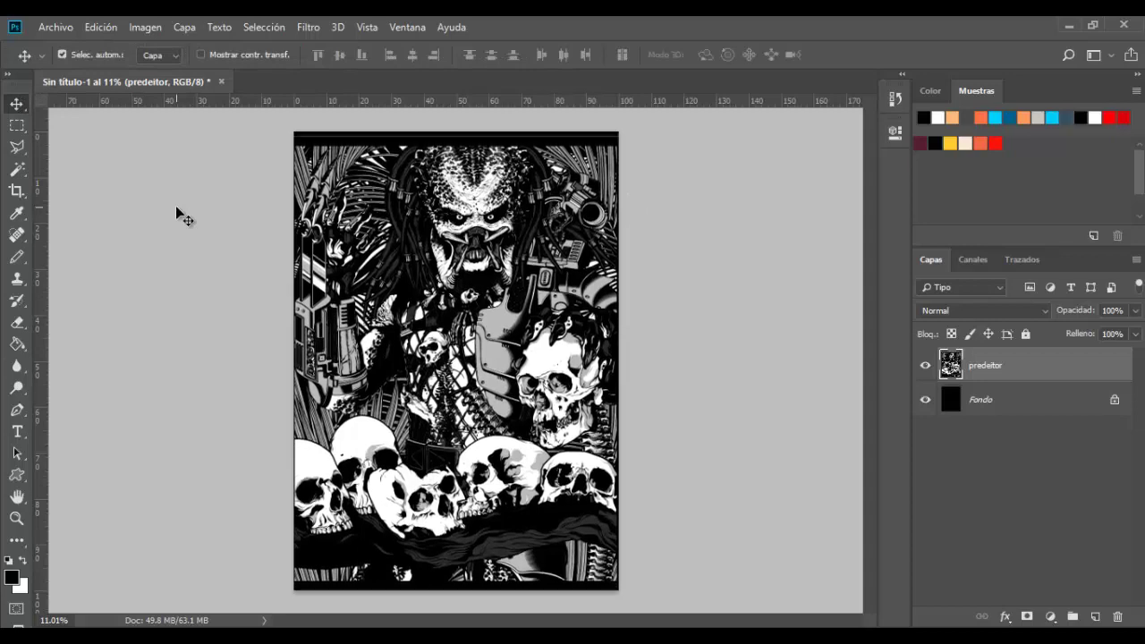
key("shift+Up")
key("shift+Up")
key("shift+Up")
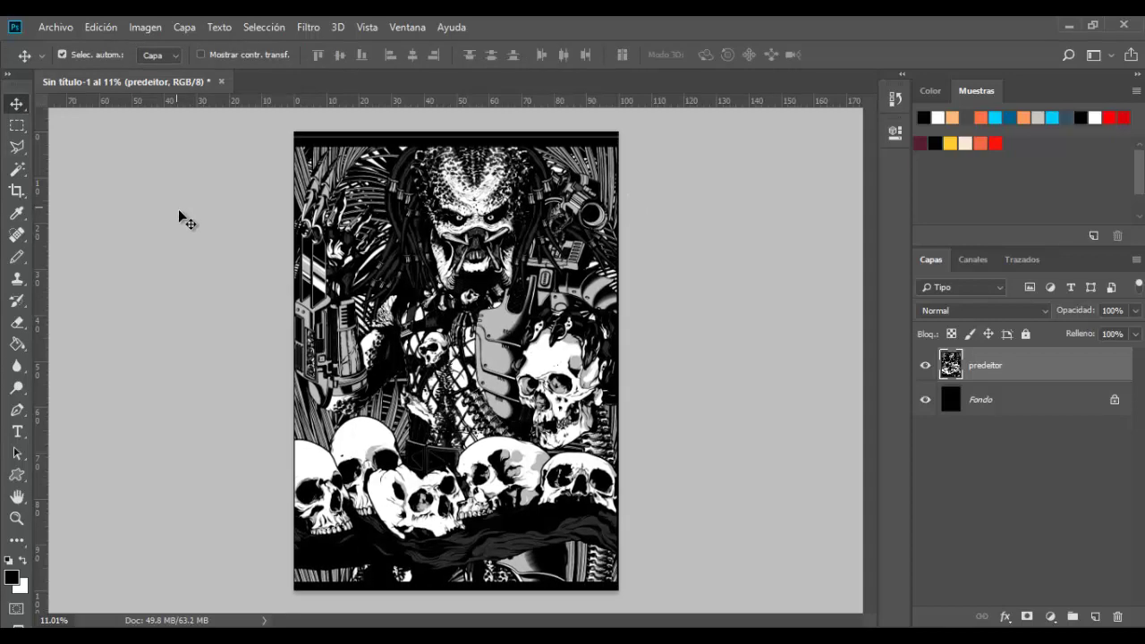
- Fill a thin marquee strip across the top of the page with black
right_click(1031, 379)
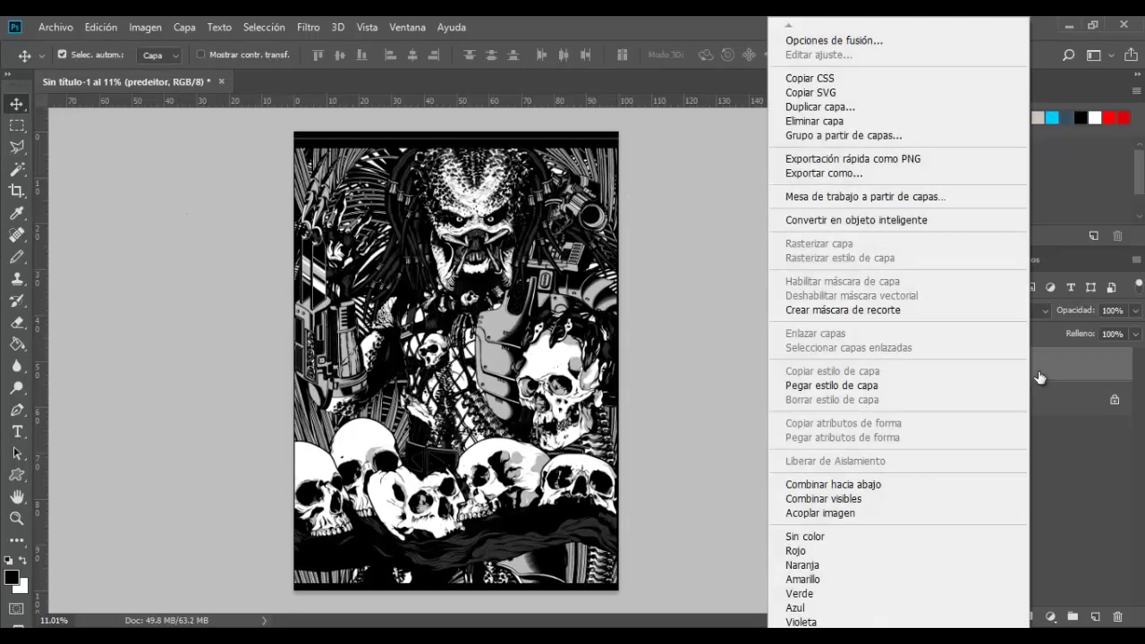
left_click(488, 72)
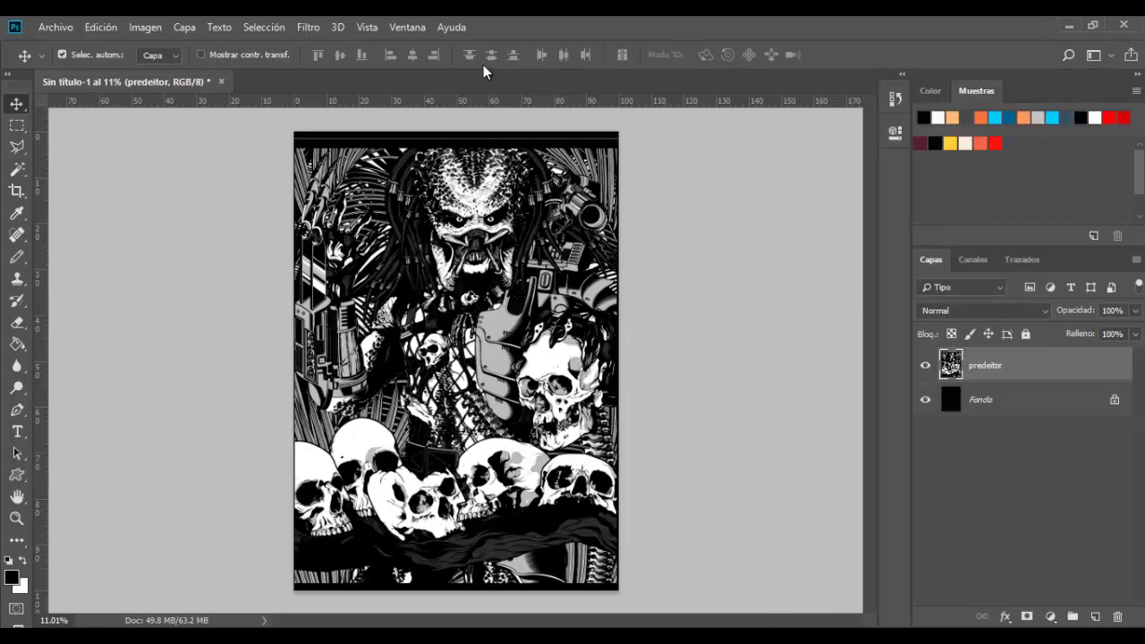
left_click(17, 126)
left_click_drag(287, 128, 725, 141)
key("alt+BackSpace")
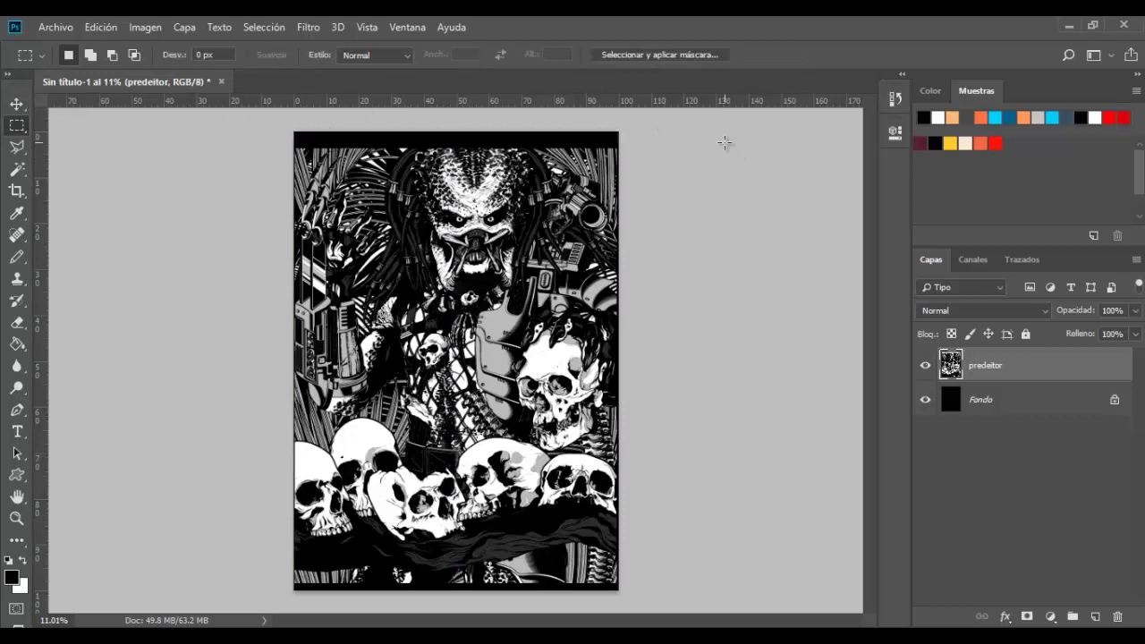
- Nudge the artwork up two steps with the Move tool and review the page
left_click(17, 104)
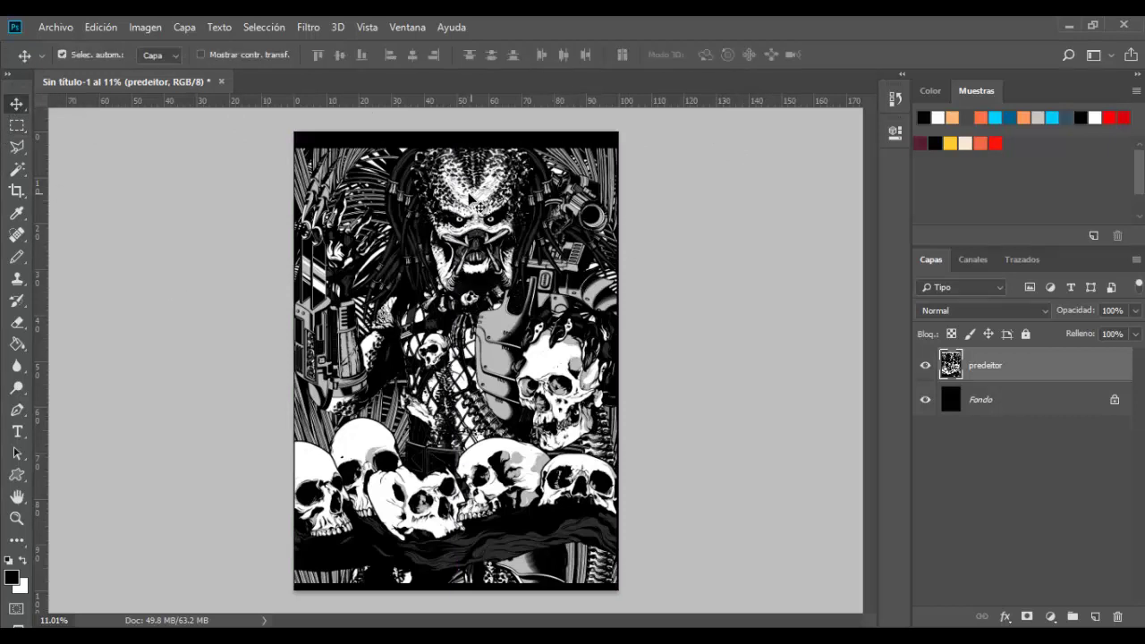
key("shift+Up")
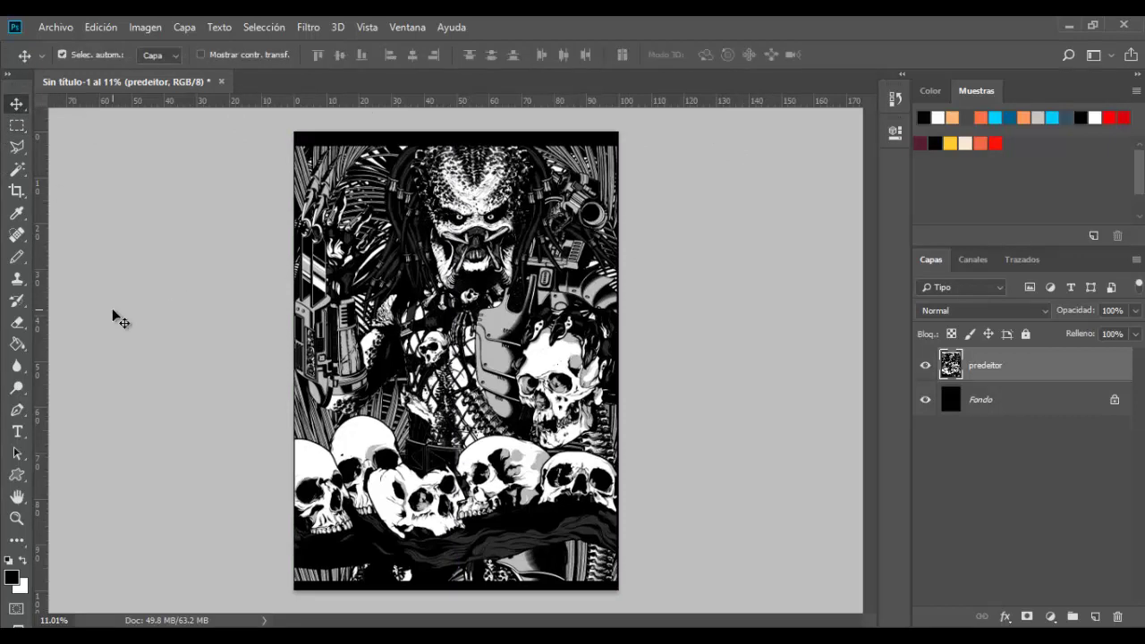
key("shift+Up")
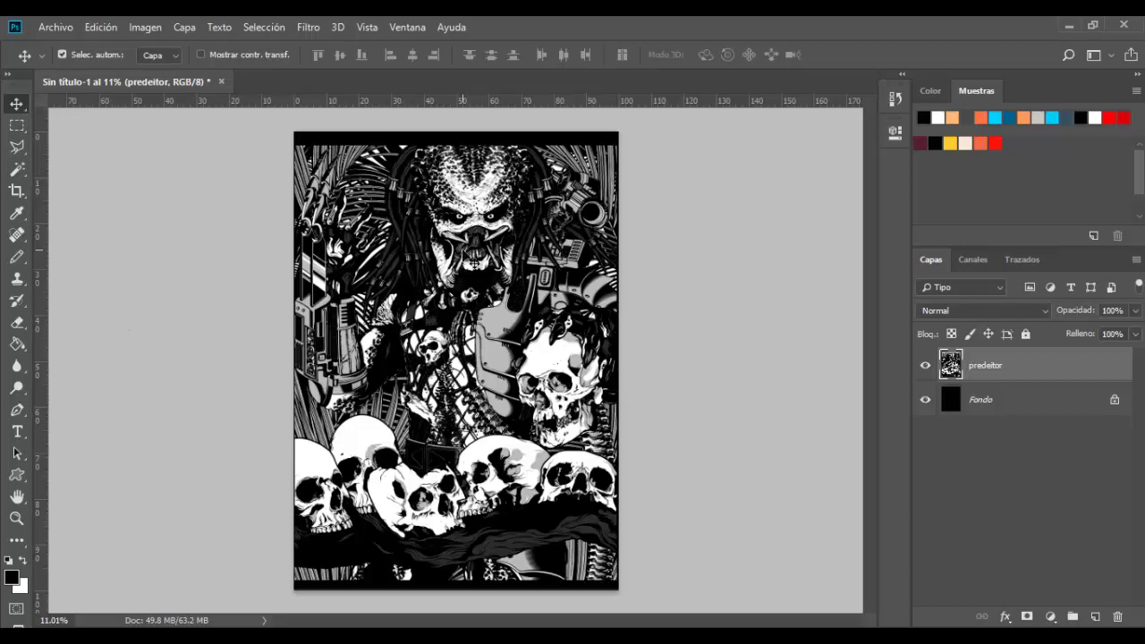
scroll(461, 213, "up", 3)
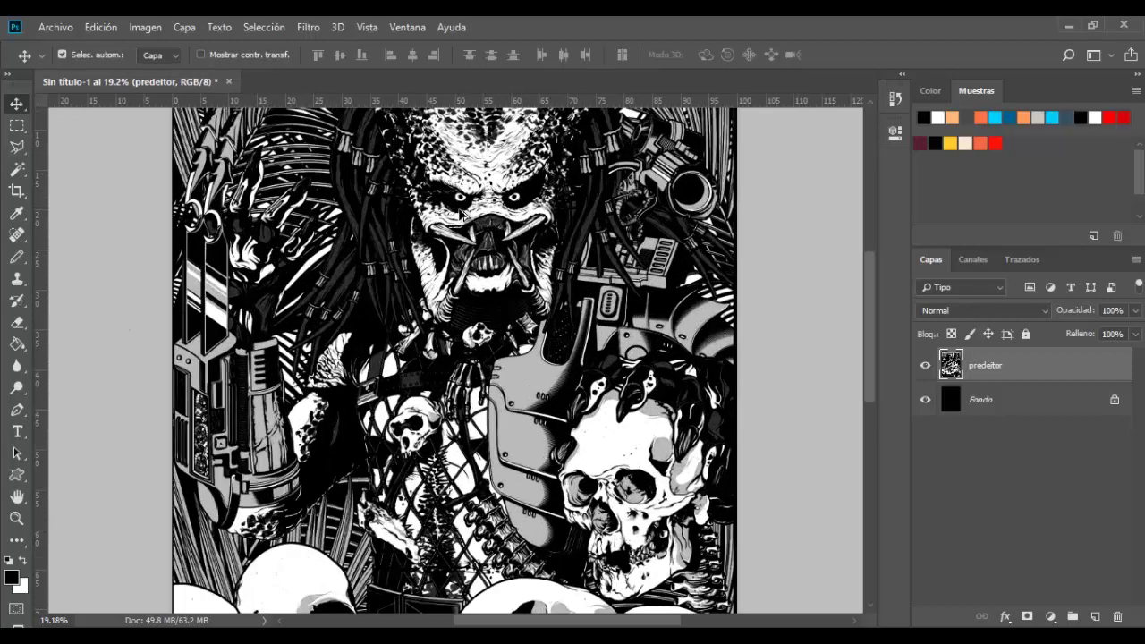
scroll(461, 213, "down", 2)
scroll(461, 213, "down", 1)
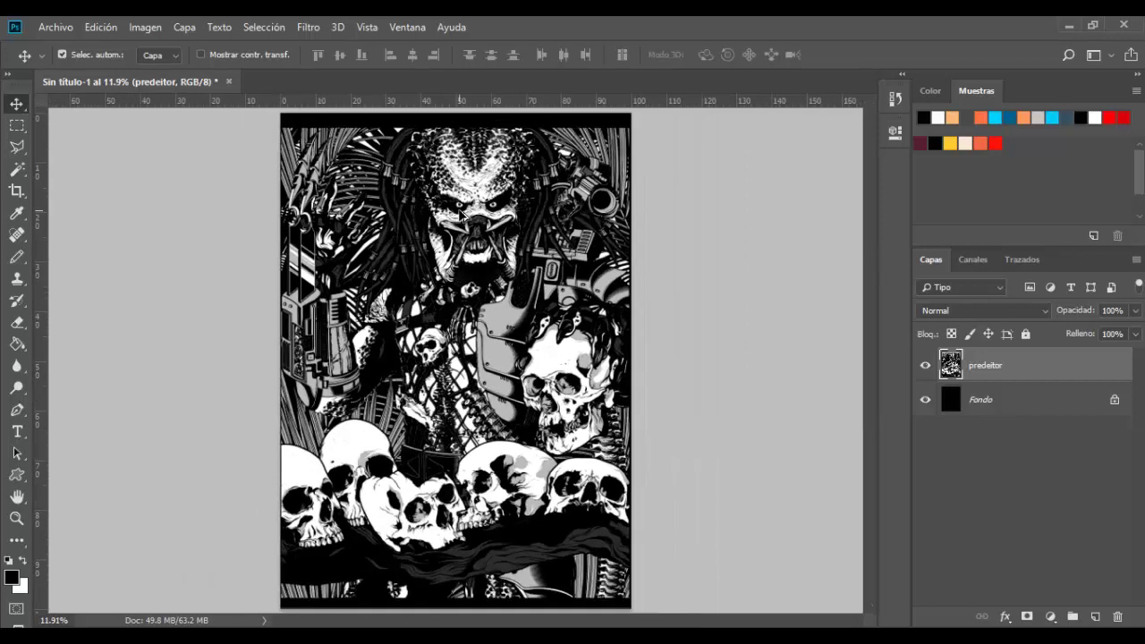
scroll(460, 213, "down", 1)
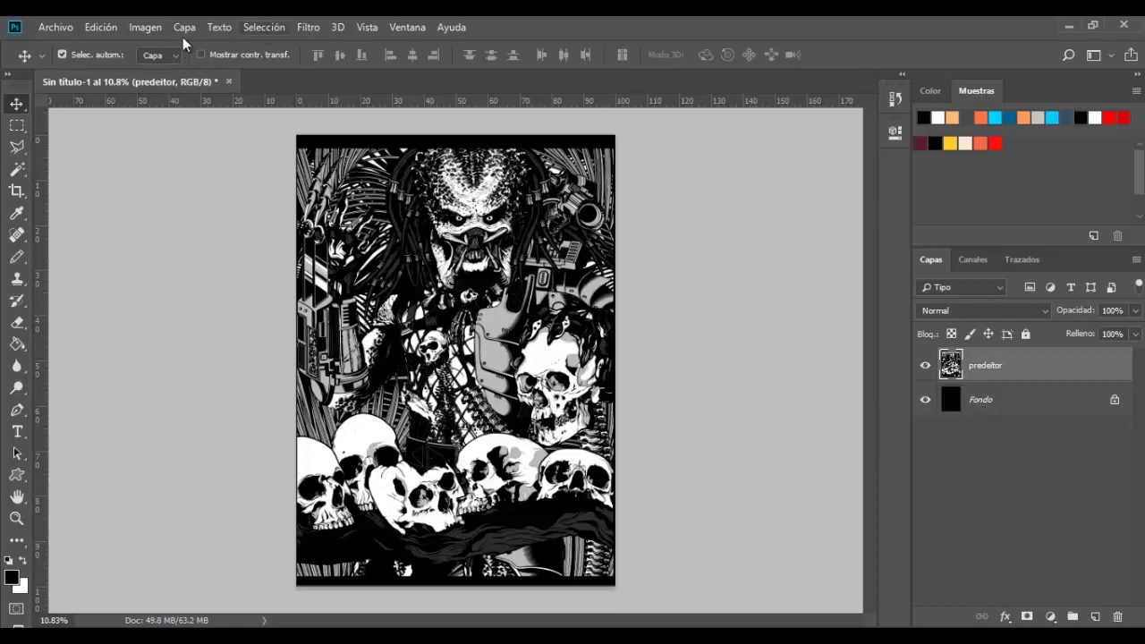
- Use the Image menu's invert command on the artwork and review the page
left_click(145, 27)
mouse_move(156, 71)
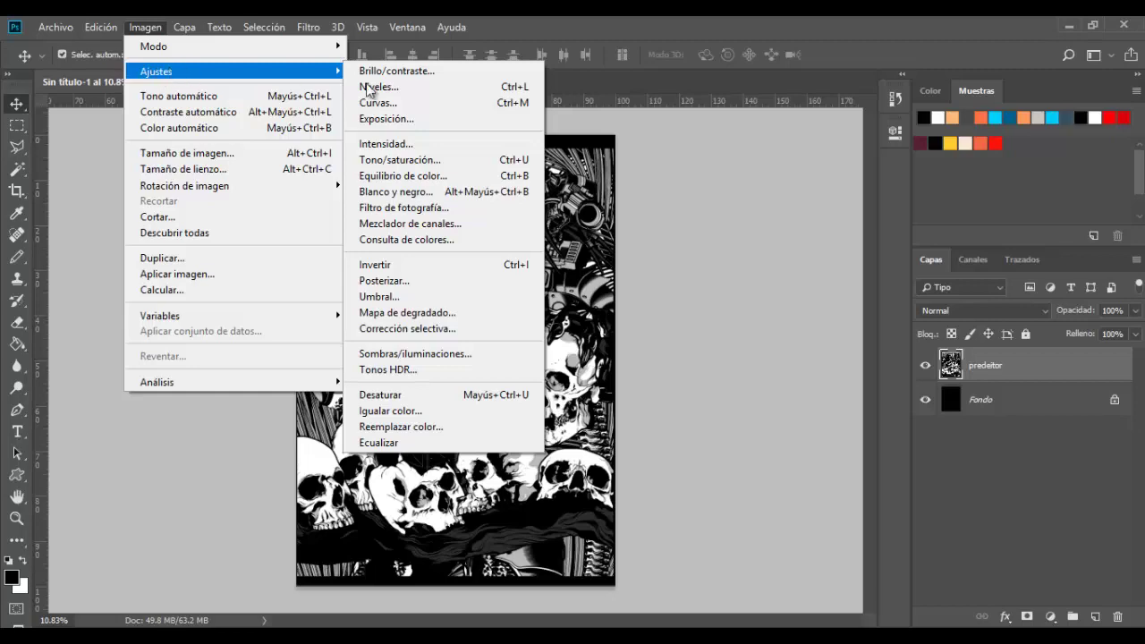
left_click(396, 266)
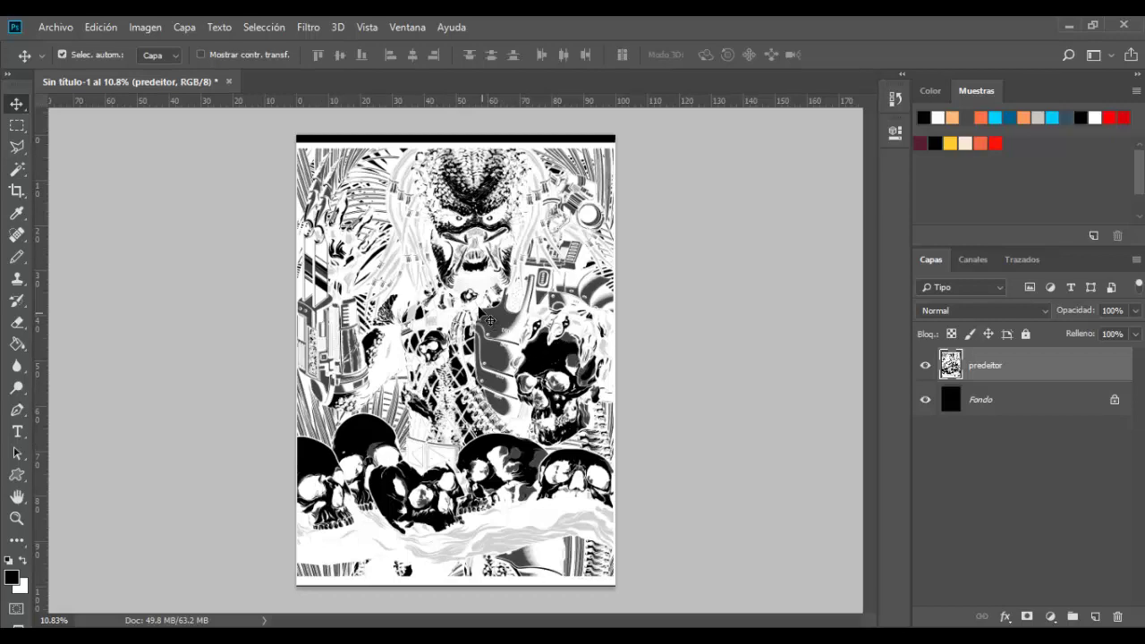
scroll(491, 321, "up", 5)
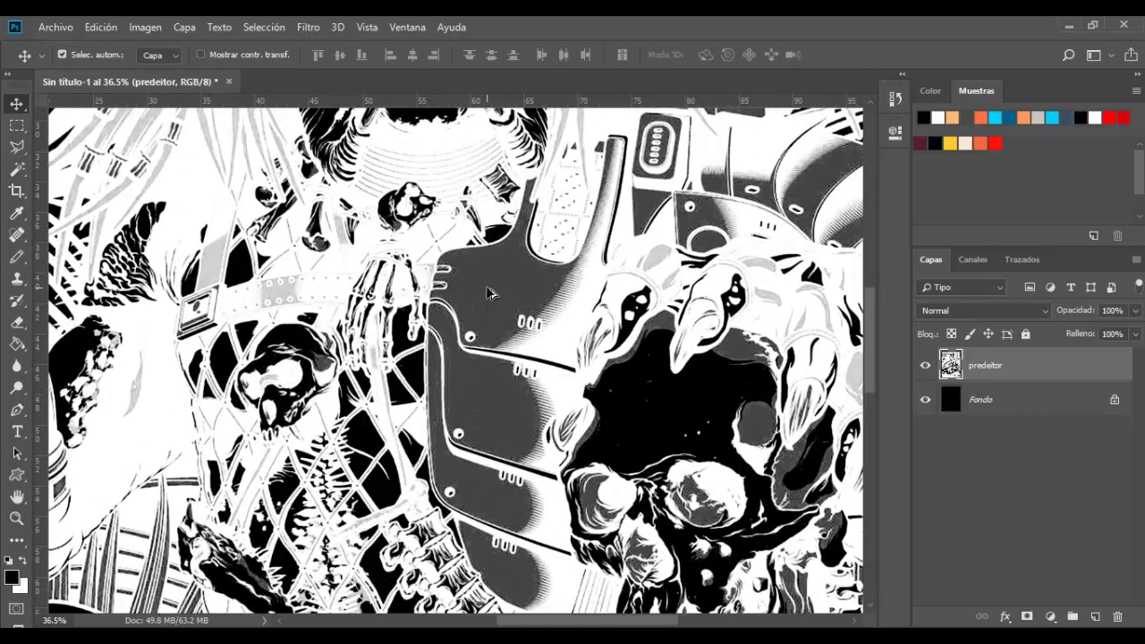
scroll(489, 292, "down", 3)
scroll(490, 293, "down", 1)
scroll(490, 294, "down", 1)
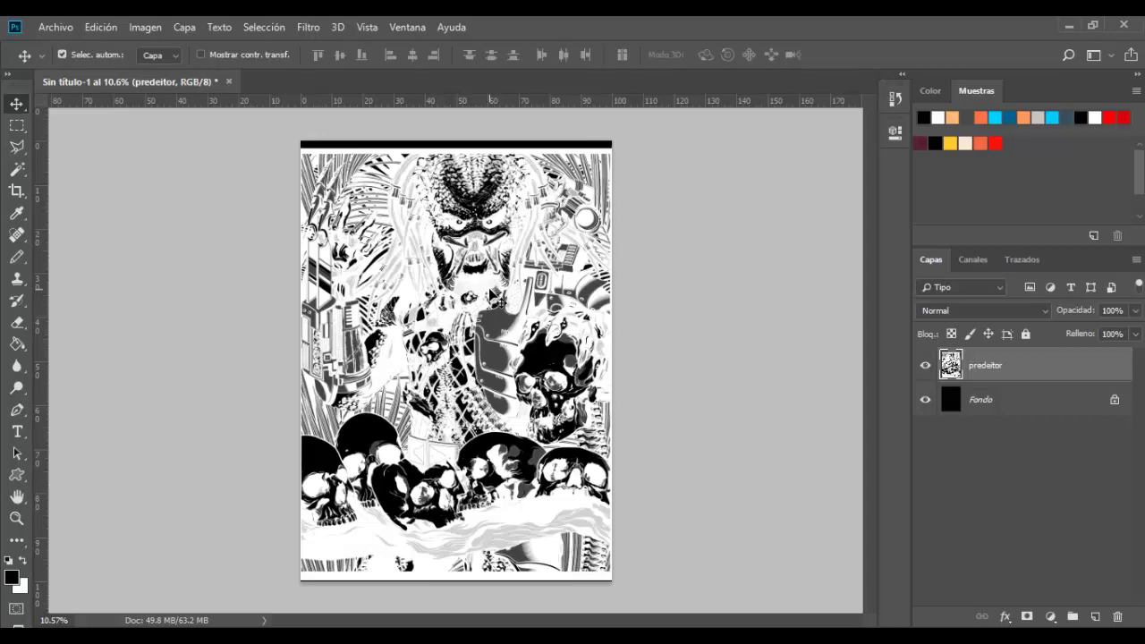
- Delete the Fondo layer and convert the document to Grayscale, discarding colour
left_click(1115, 400)
left_click_drag(951, 407, 1117, 617)
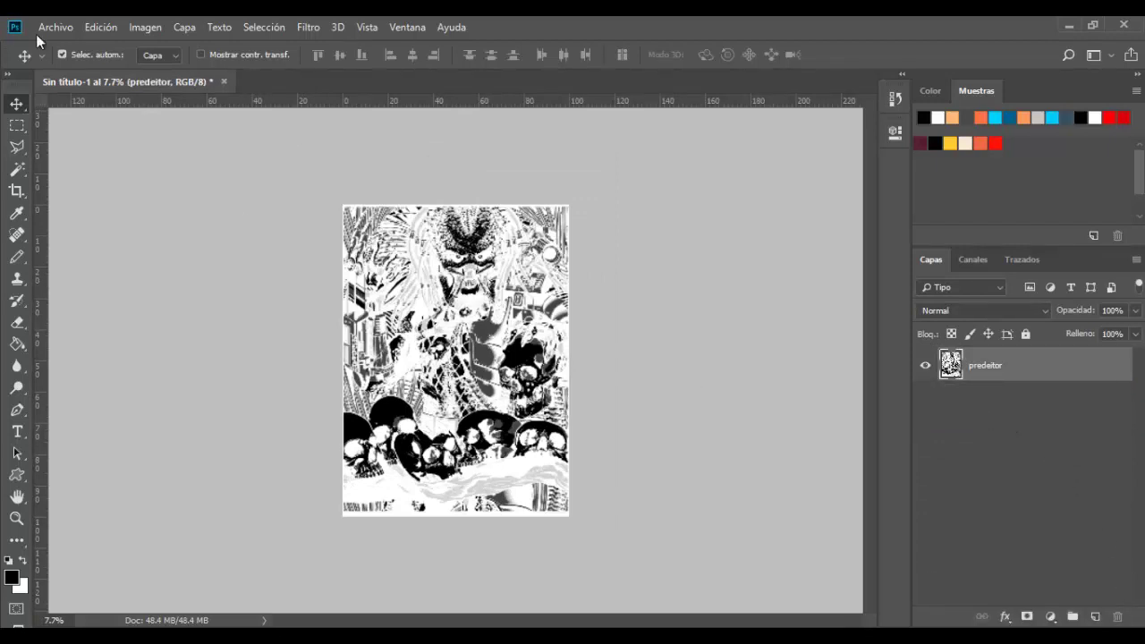
left_click(140, 28)
mouse_move(179, 47)
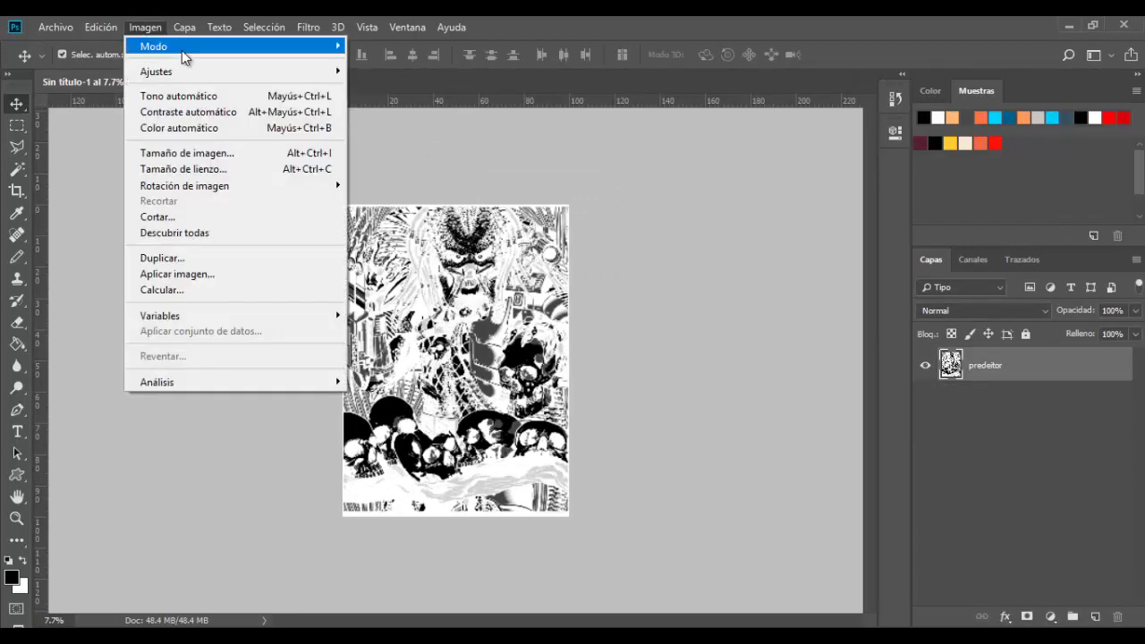
left_click(393, 62)
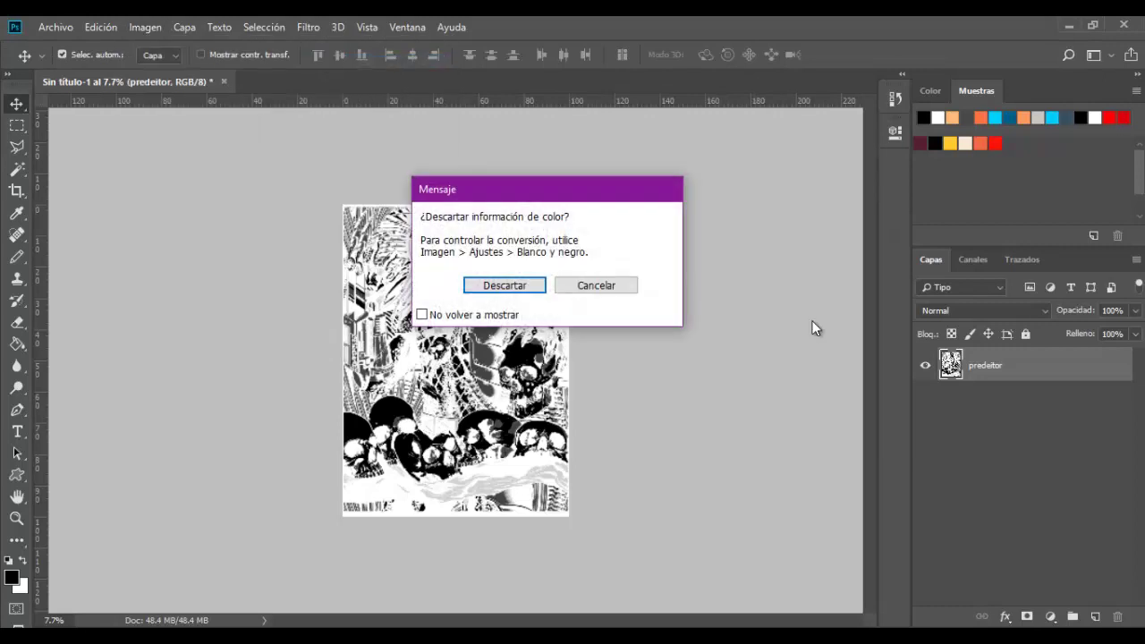
left_click_drag(601, 189, 826, 154)
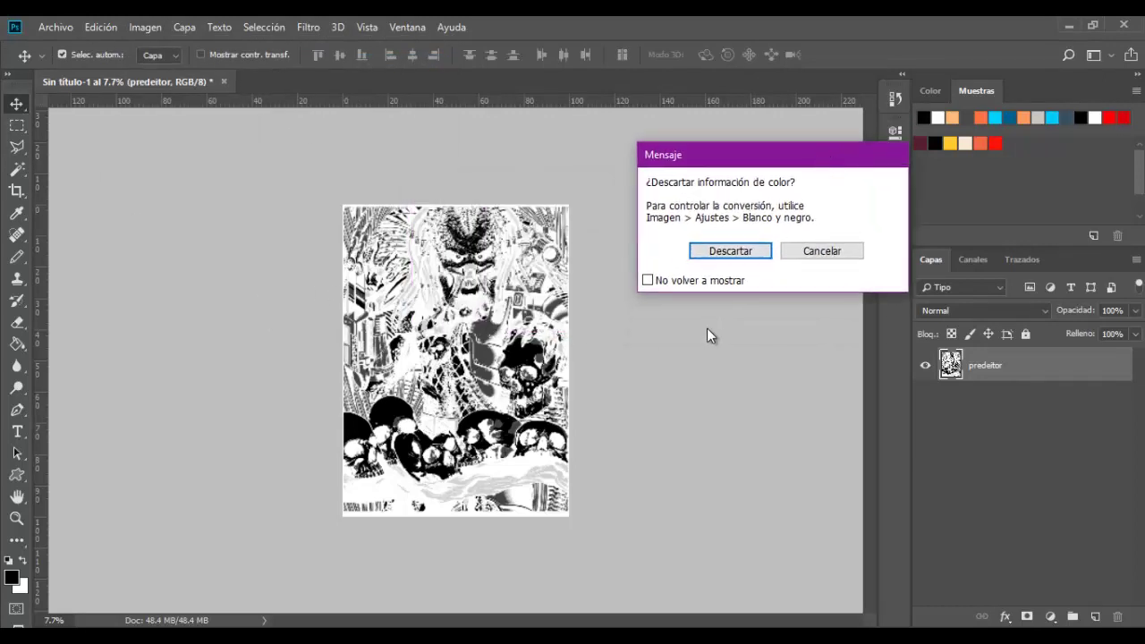
left_click(720, 254)
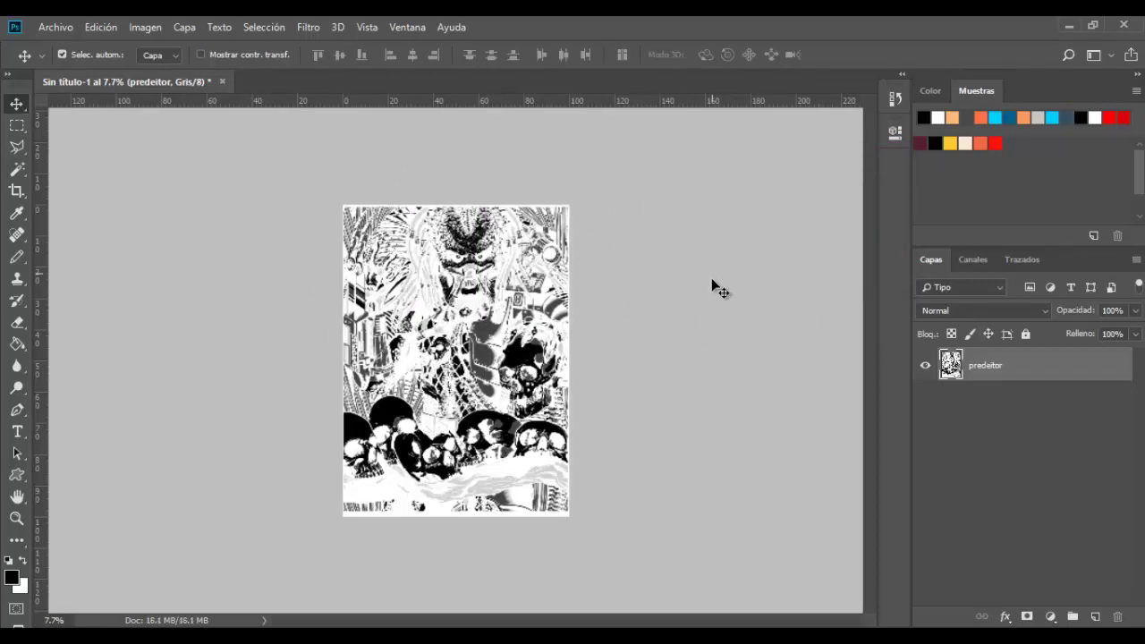
left_click(143, 28)
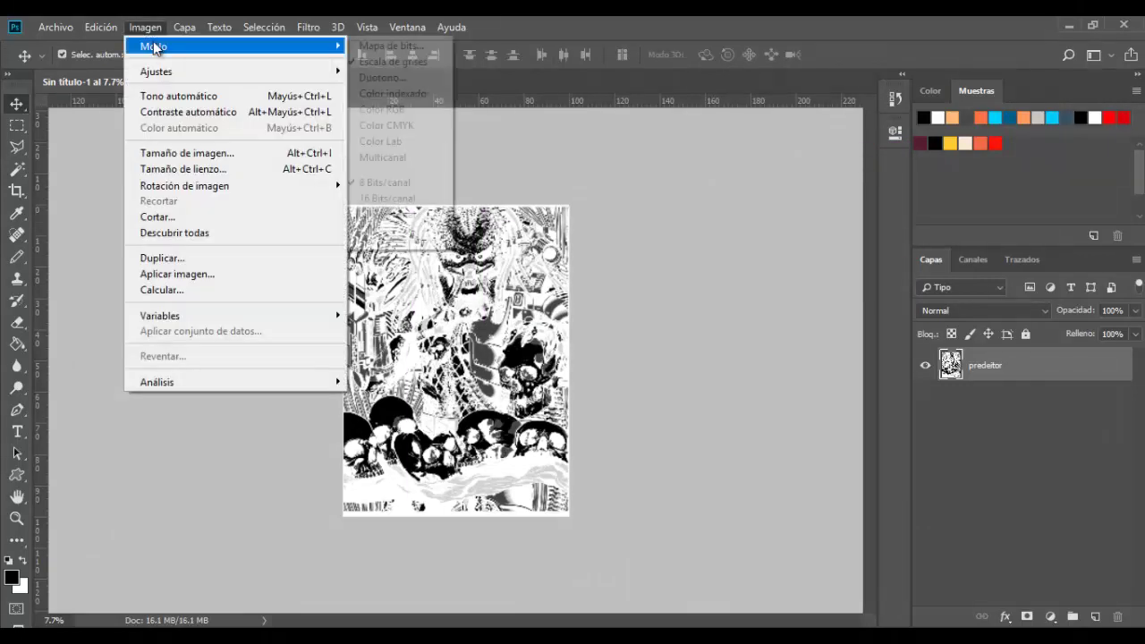
- Flatten the poster and convert it to a Bitmap round-dot halftone at 45 lines per inch, 45° angle
left_click(421, 45)
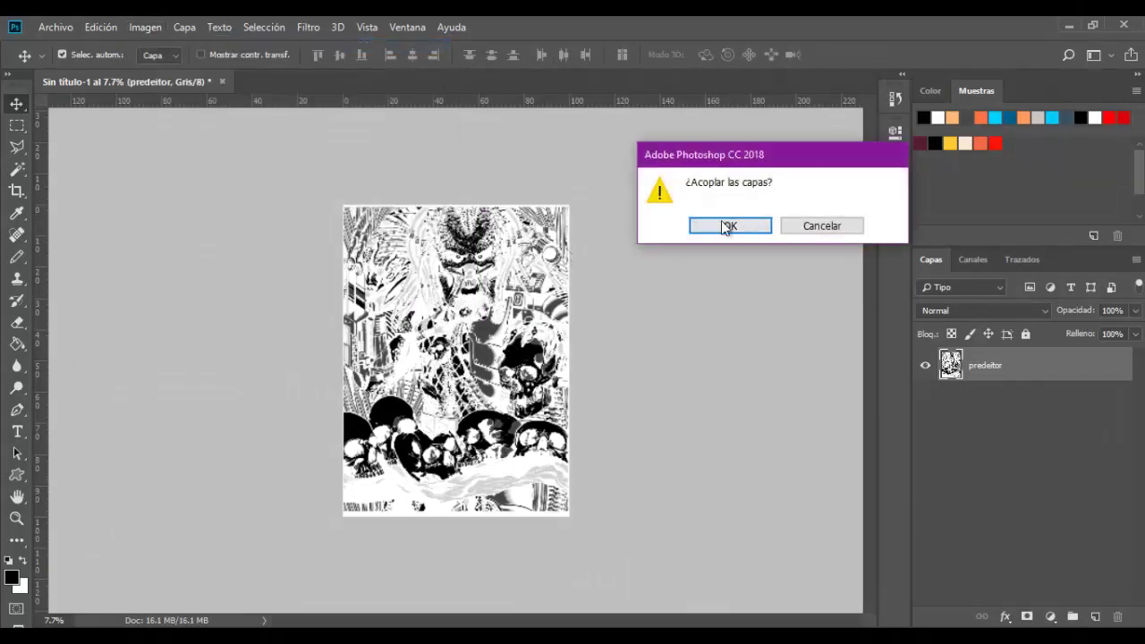
left_click(726, 227)
left_click(883, 168)
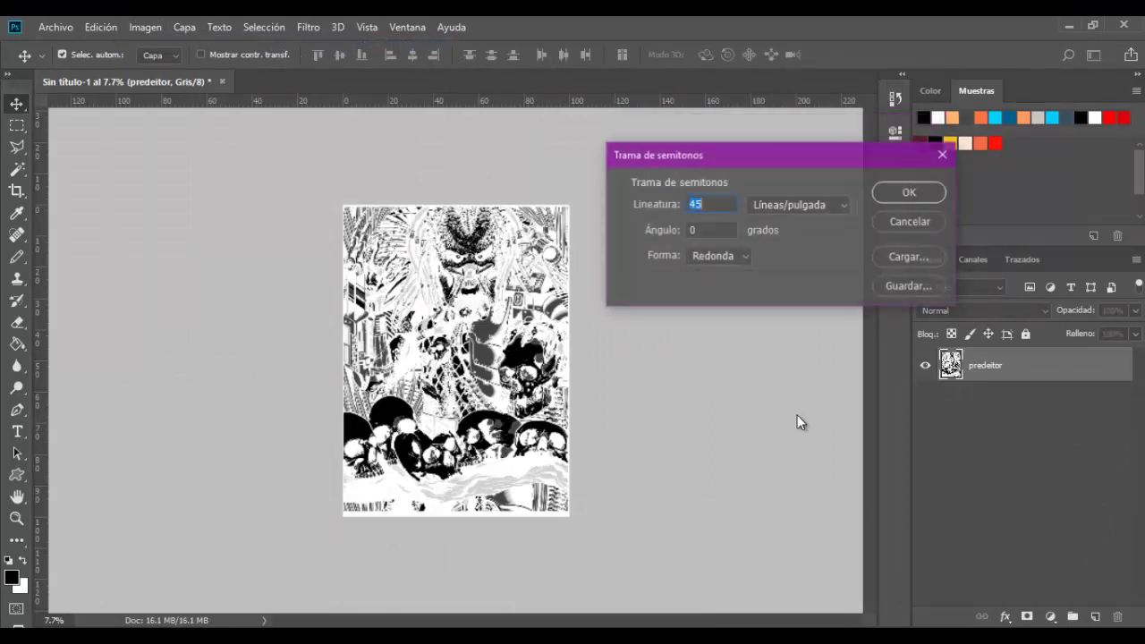
left_click(705, 231)
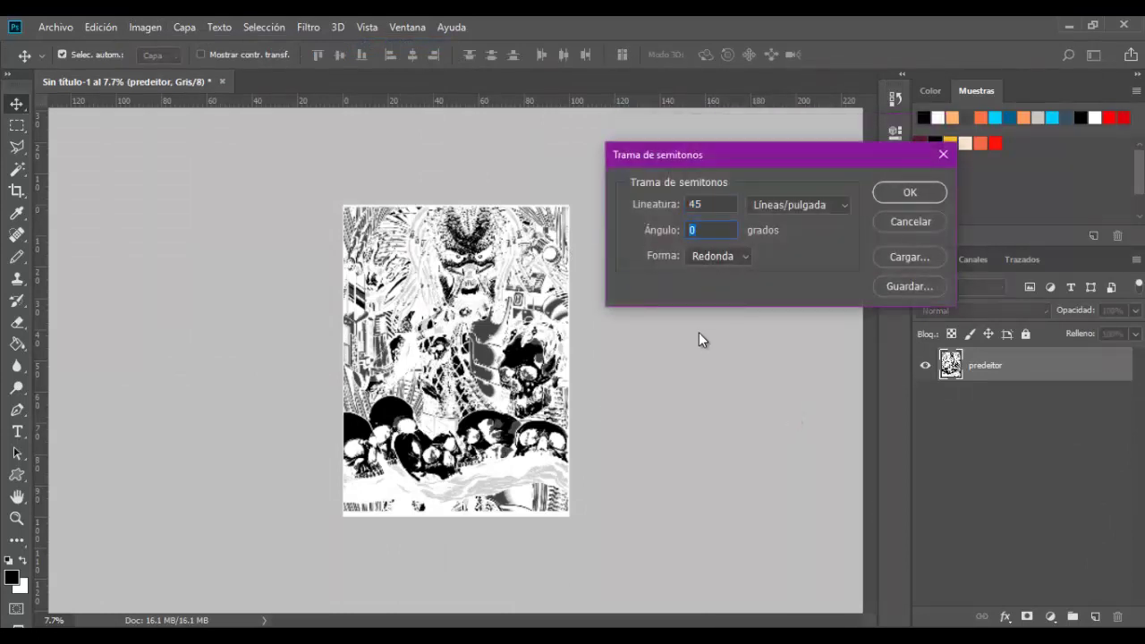
type("45")
double_click(702, 205)
left_click(923, 193)
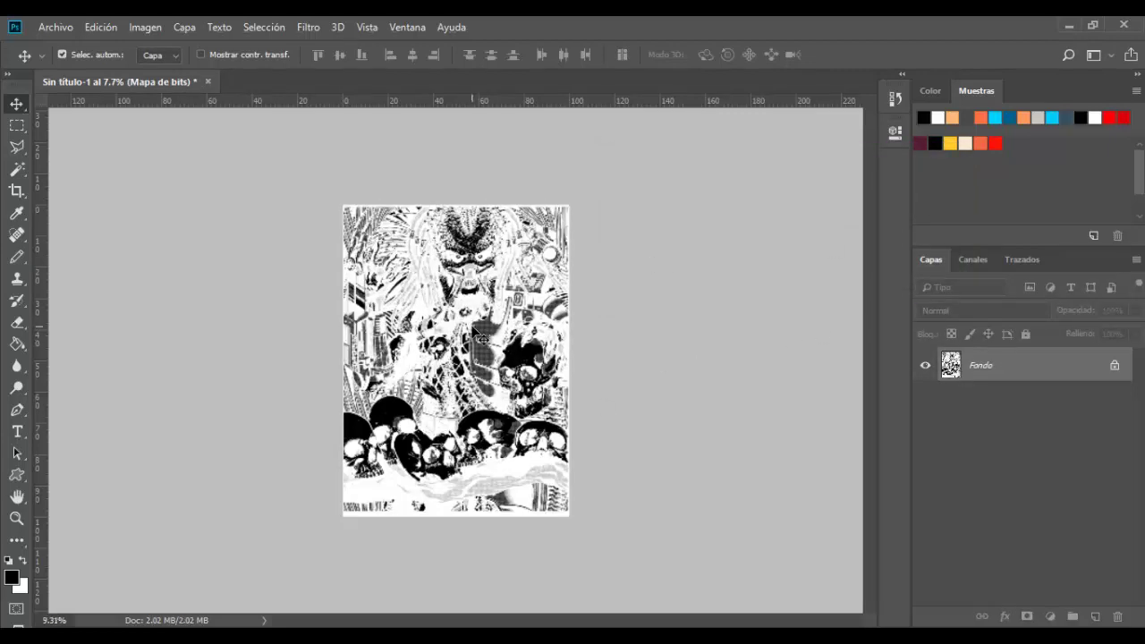
scroll(478, 264, "up", 2)
scroll(487, 185, "up", 1)
scroll(490, 185, "up", 2)
scroll(492, 197, "up", 1)
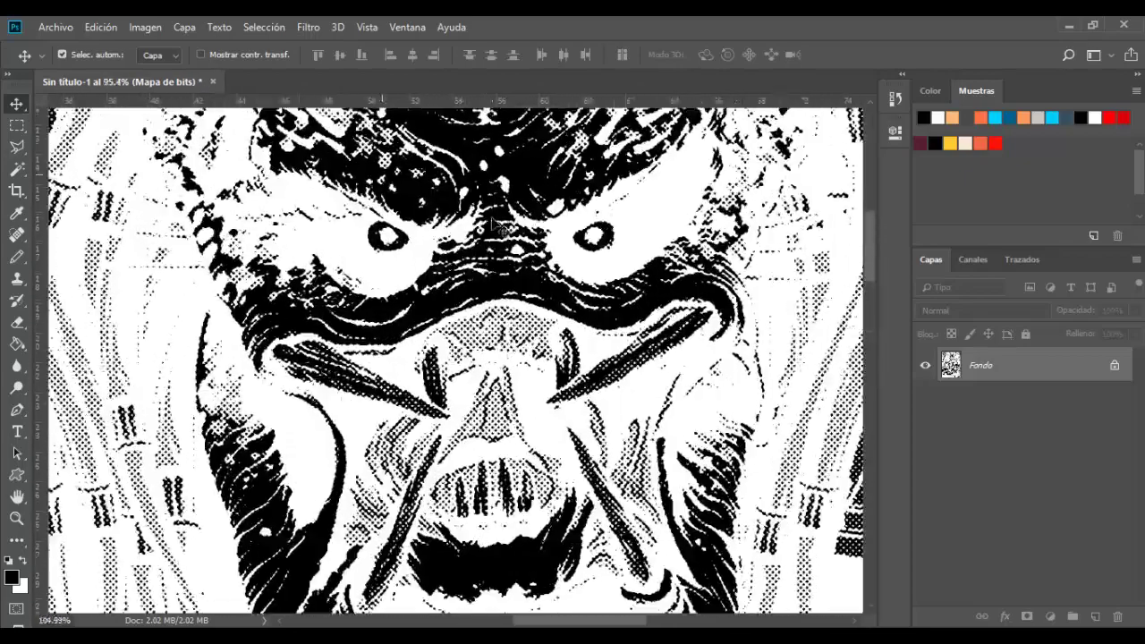
scroll(497, 223, "up", 1)
scroll(430, 360, "down", 2)
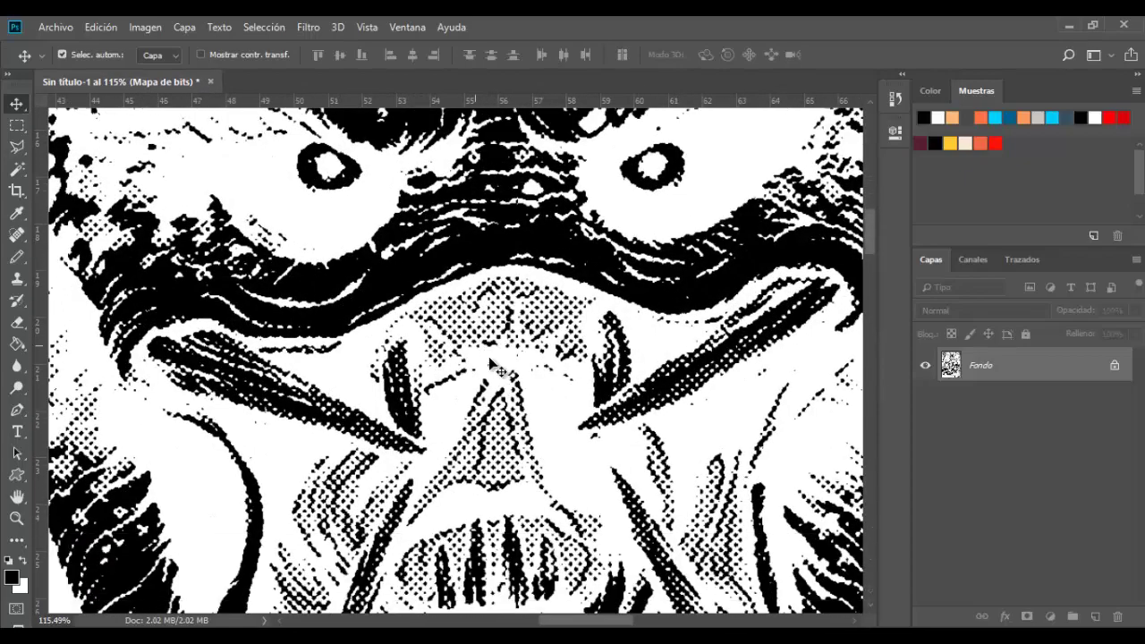
scroll(483, 362, "down", 3)
scroll(503, 361, "down", 2)
scroll(506, 358, "down", 5)
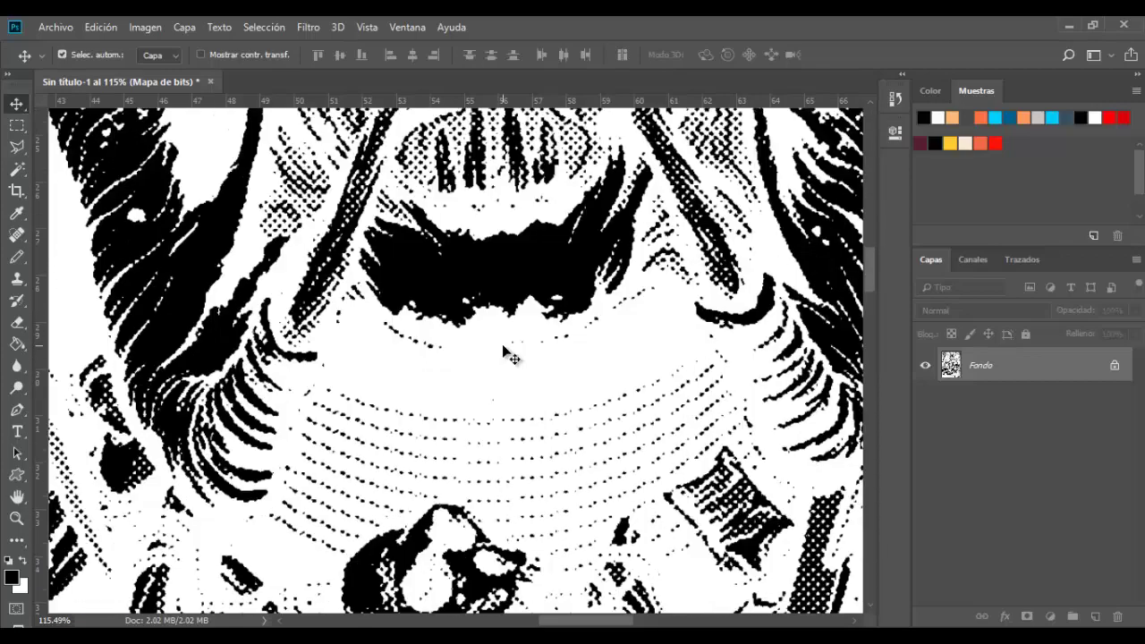
scroll(507, 358, "down", 2)
scroll(507, 361, "down", 3)
scroll(510, 364, "down", 2)
scroll(492, 362, "down", 2)
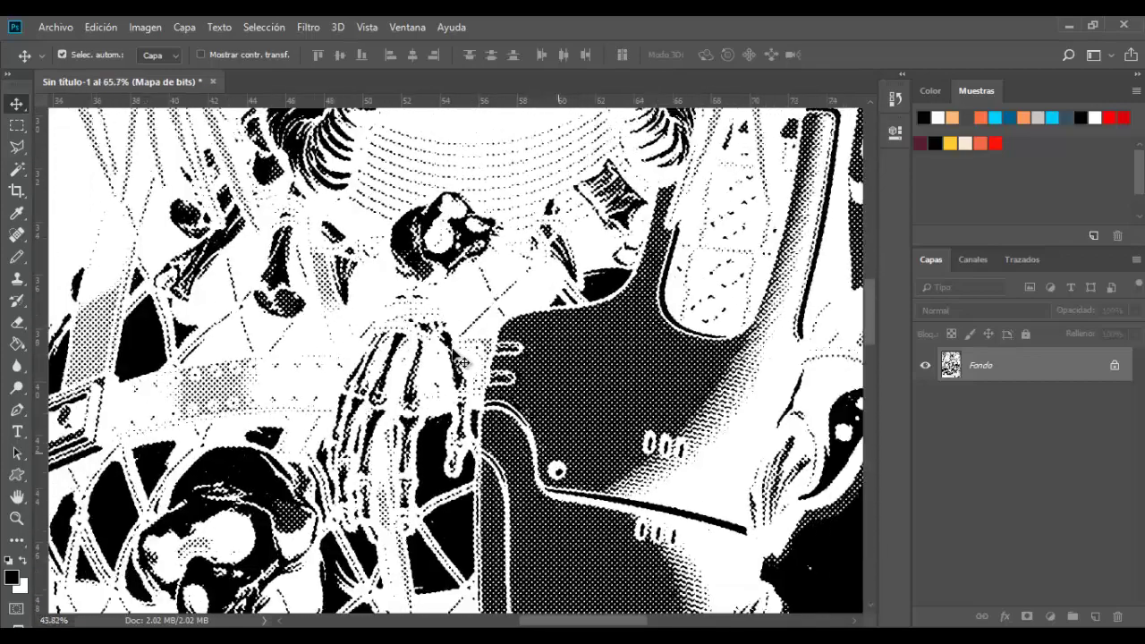
scroll(479, 361, "down", 2)
scroll(464, 361, "down", 2)
scroll(464, 362, "down", 2)
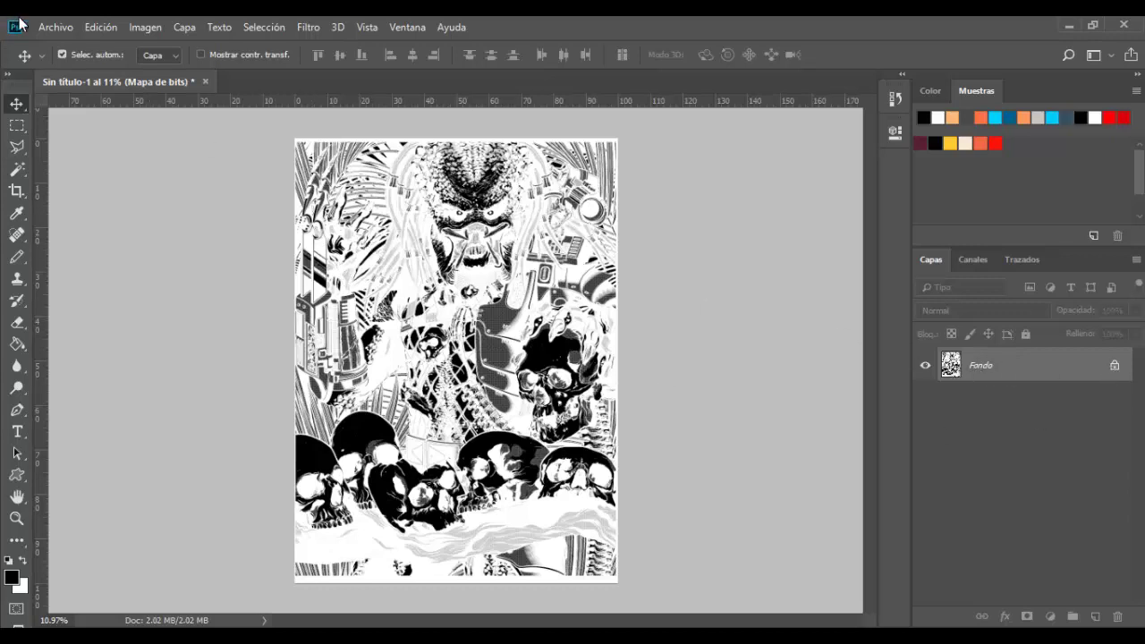
- Convert the halftone back to Grayscale at size ratio 1 and unlock the background into Capa 0
left_click(145, 29)
mouse_move(153, 46)
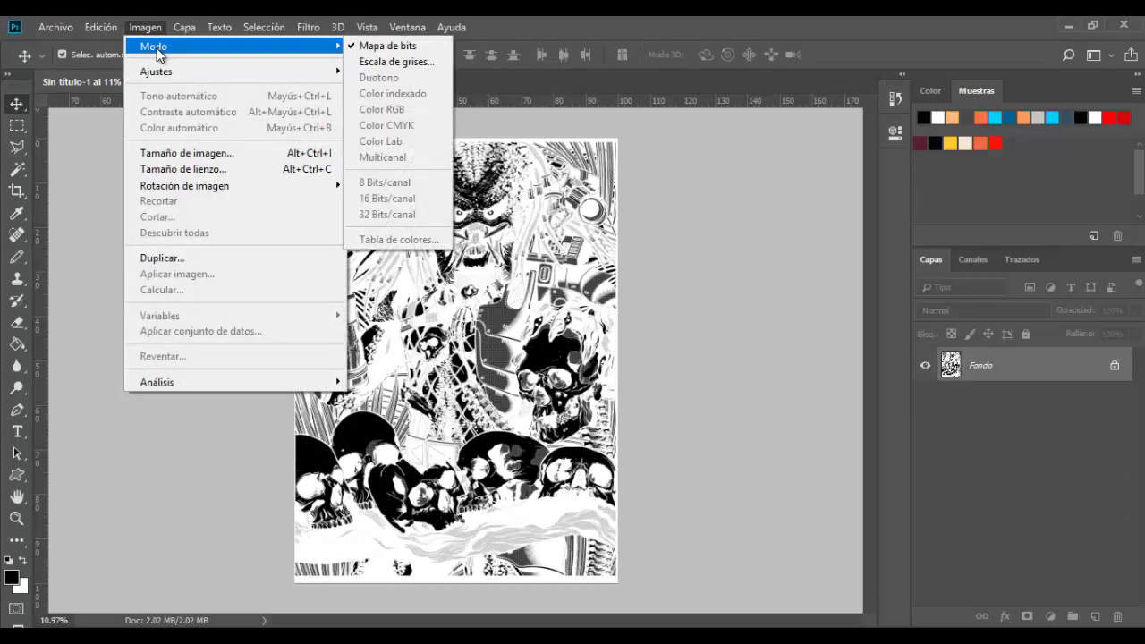
left_click(385, 61)
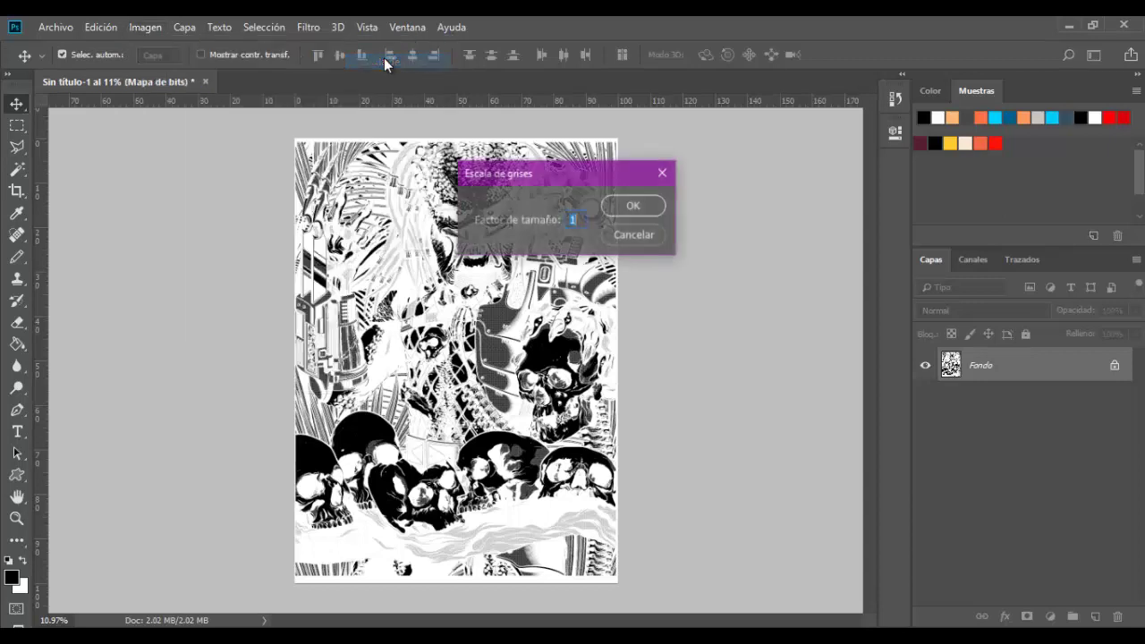
left_click(653, 205)
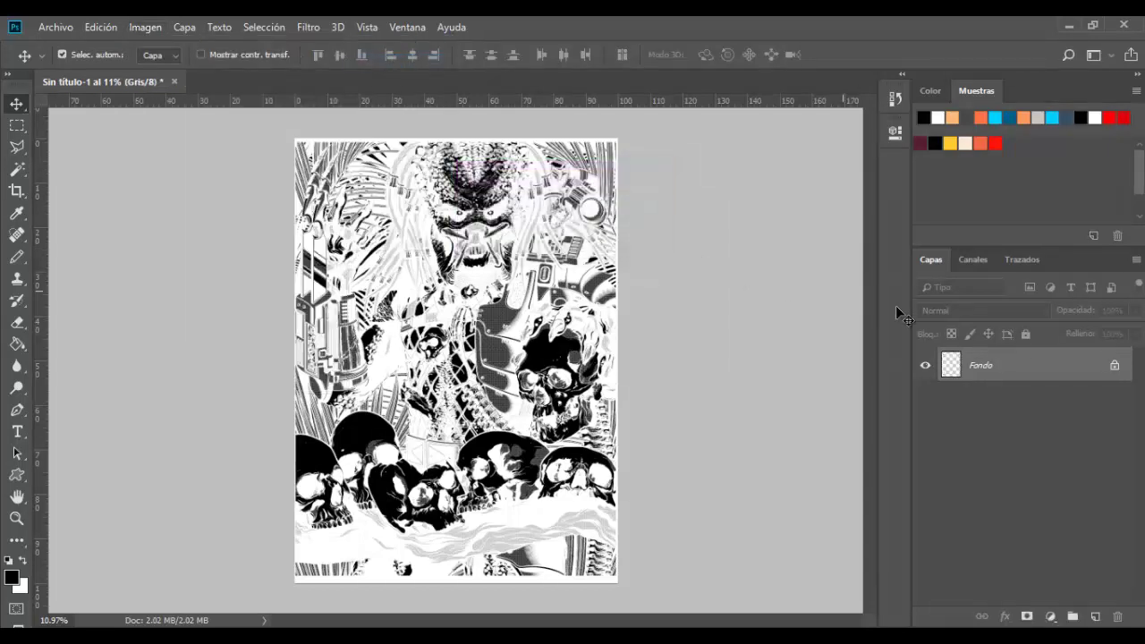
left_click(1115, 372)
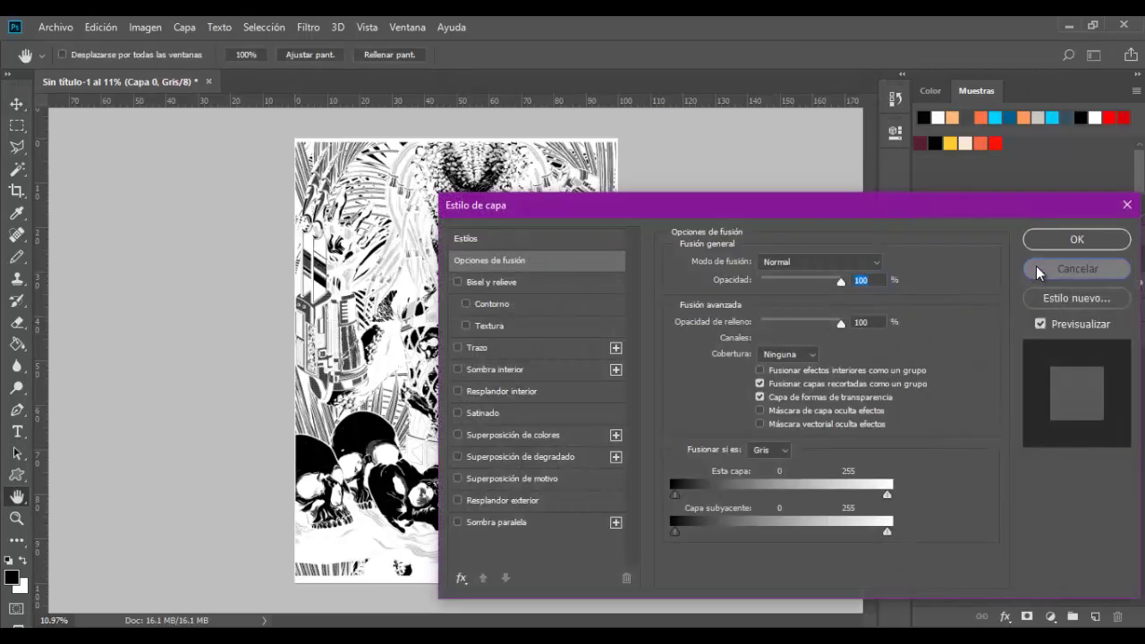
left_click(1037, 266)
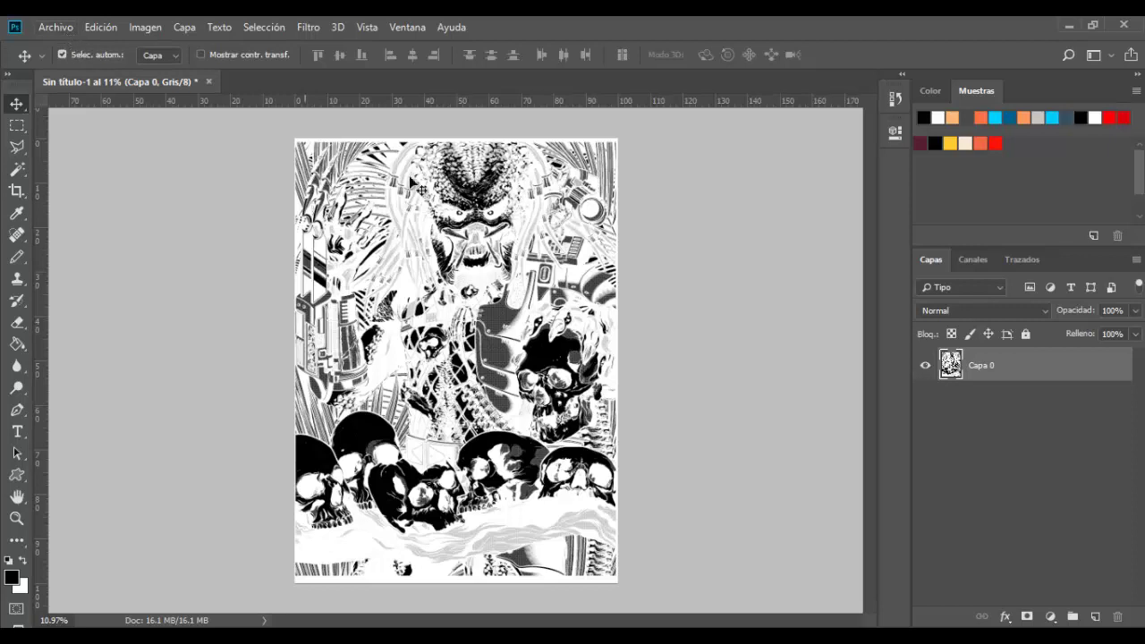
- Apply a gradient map to invert the poster's tones, making the skulls white on dark halftone
left_click(160, 27)
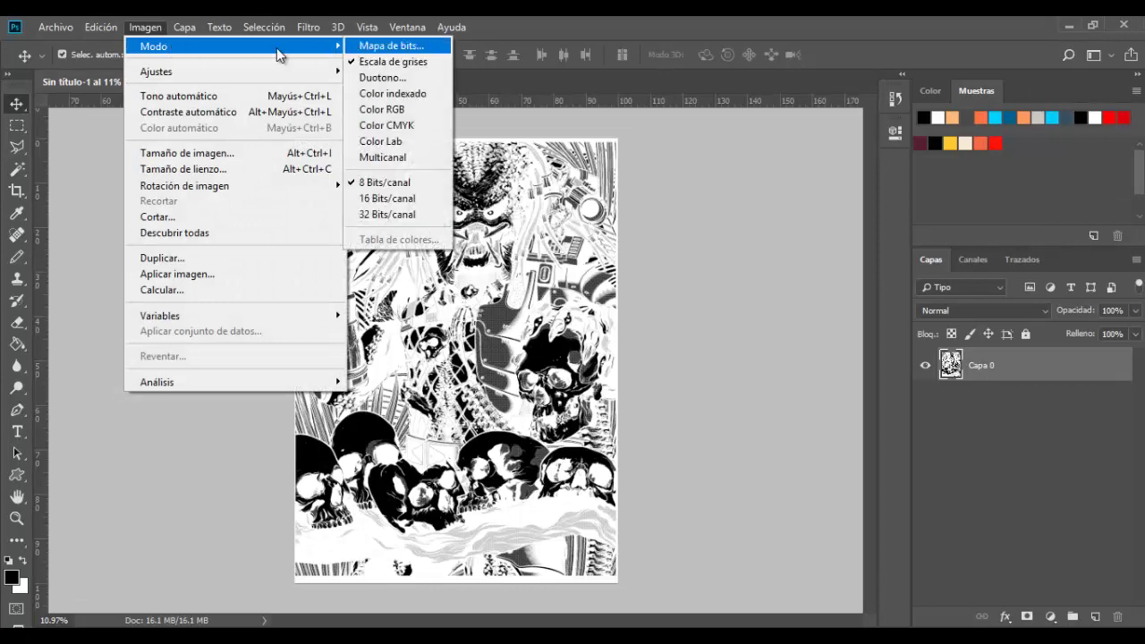
mouse_move(233, 70)
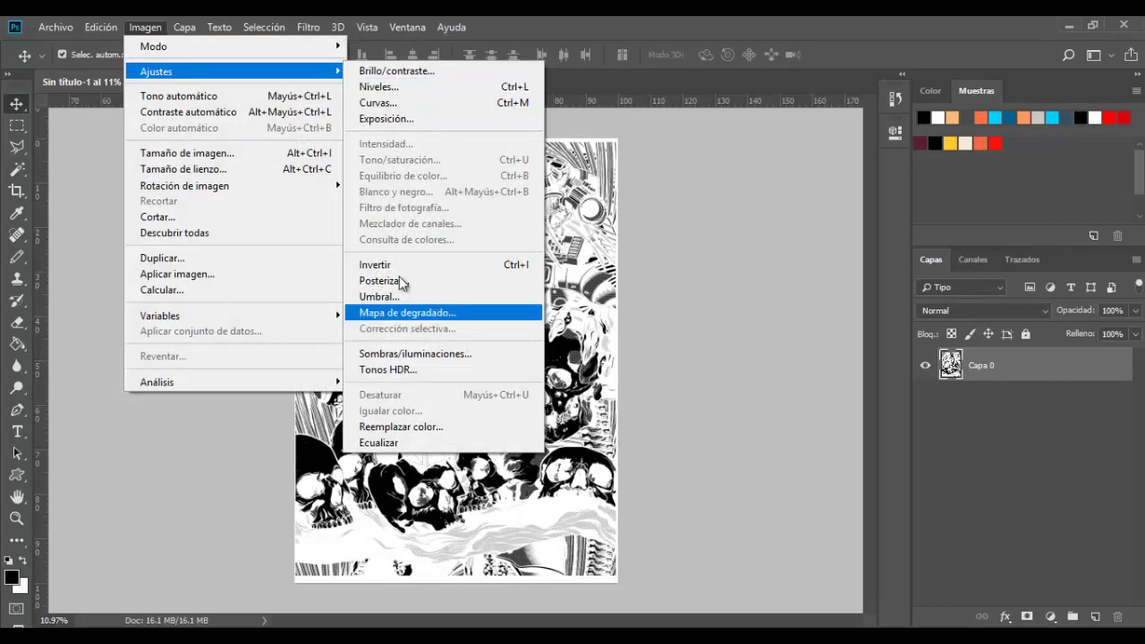
left_click(404, 314)
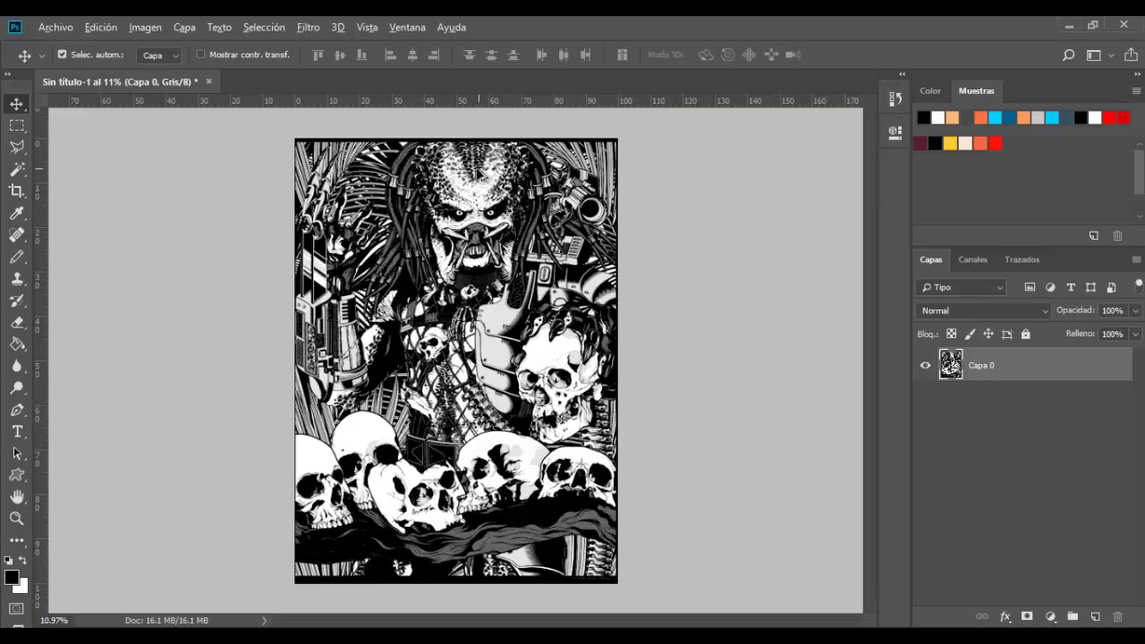
scroll(426, 211, "up", 2)
scroll(426, 211, "up", 2)
scroll(425, 211, "up", 1)
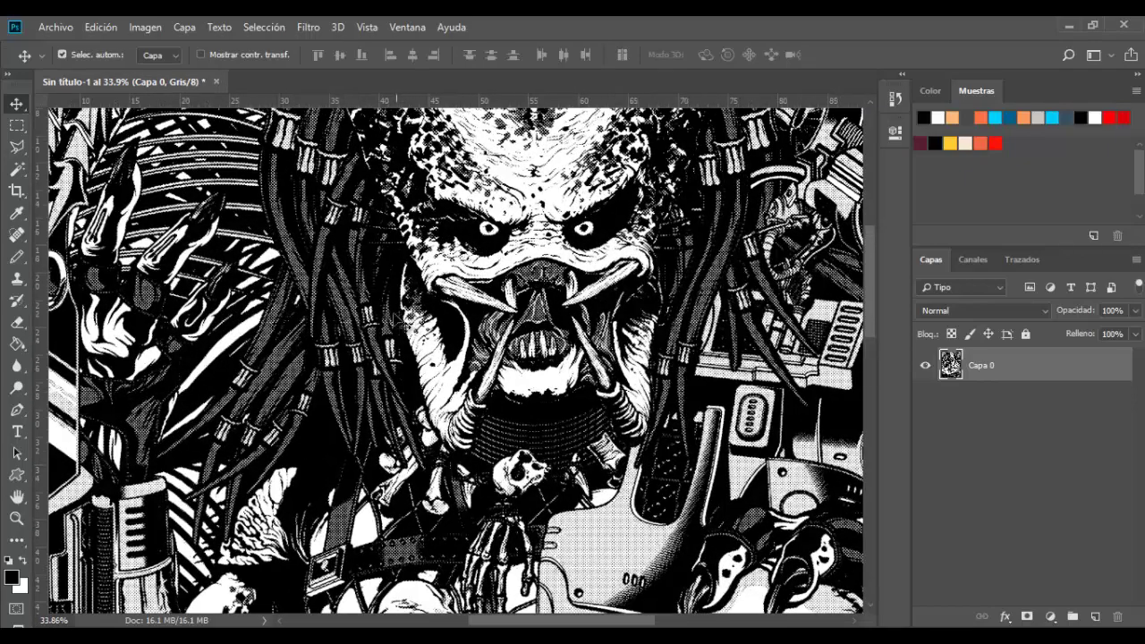
scroll(385, 273, "up", 3)
scroll(391, 278, "up", 2)
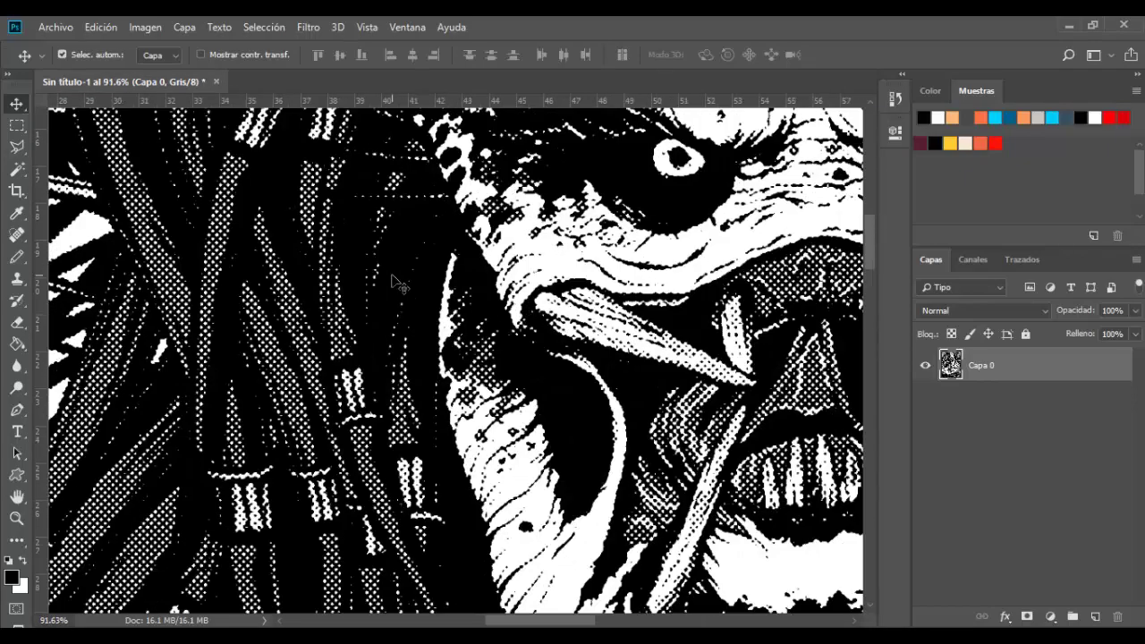
scroll(537, 305, "down", 5)
scroll(594, 319, "down", 2)
scroll(594, 319, "down", 3)
scroll(594, 319, "down", 1)
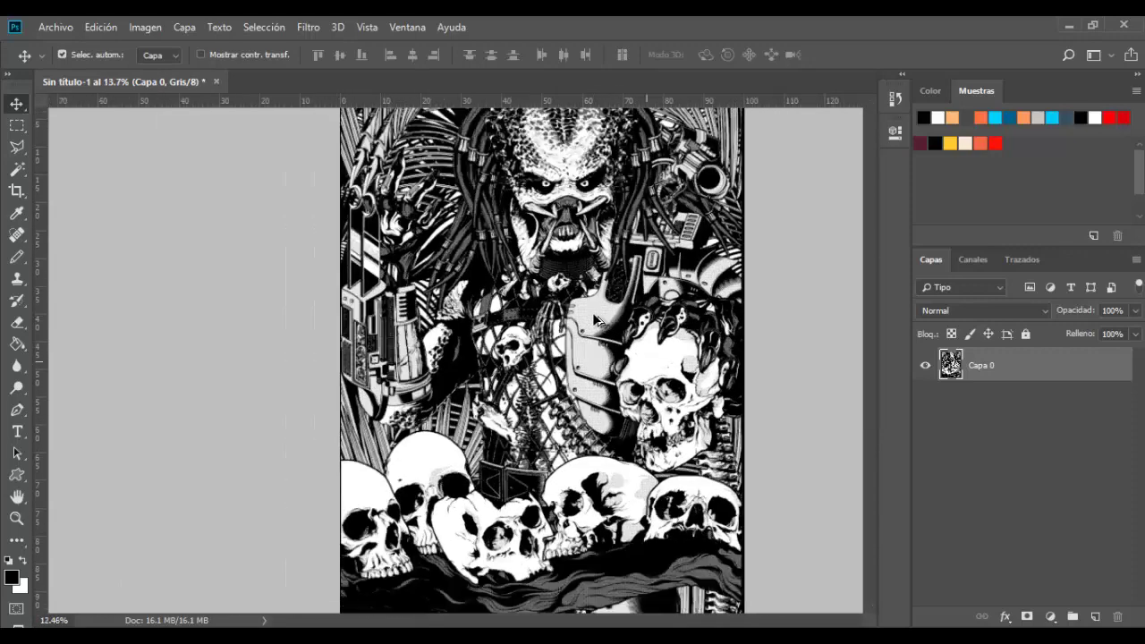
scroll(596, 320, "down", 1)
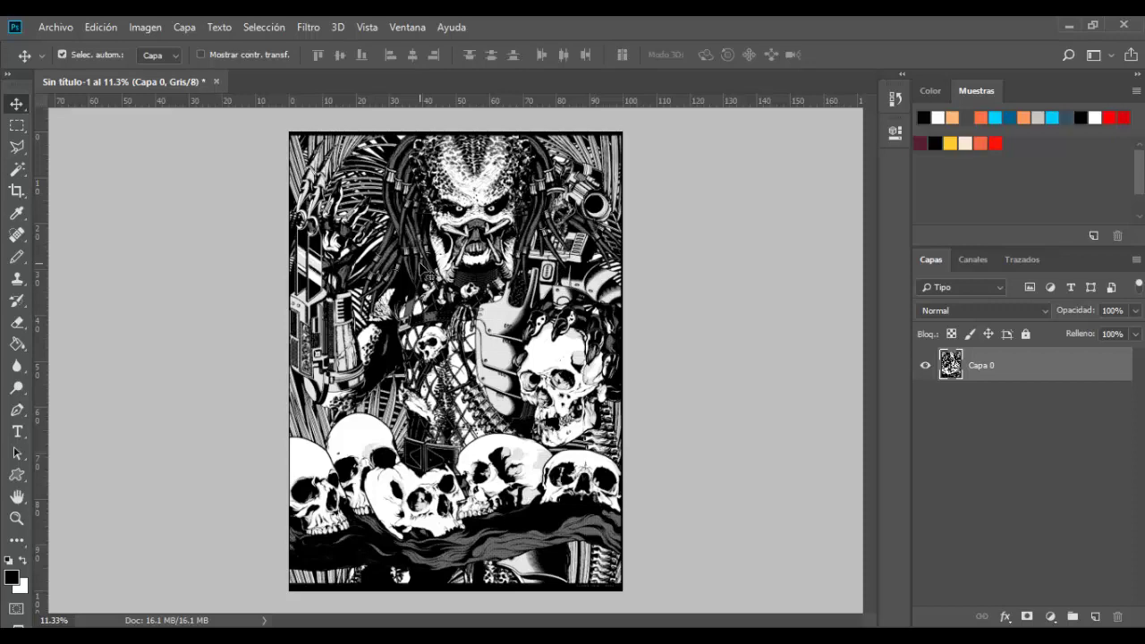
left_click(55, 27)
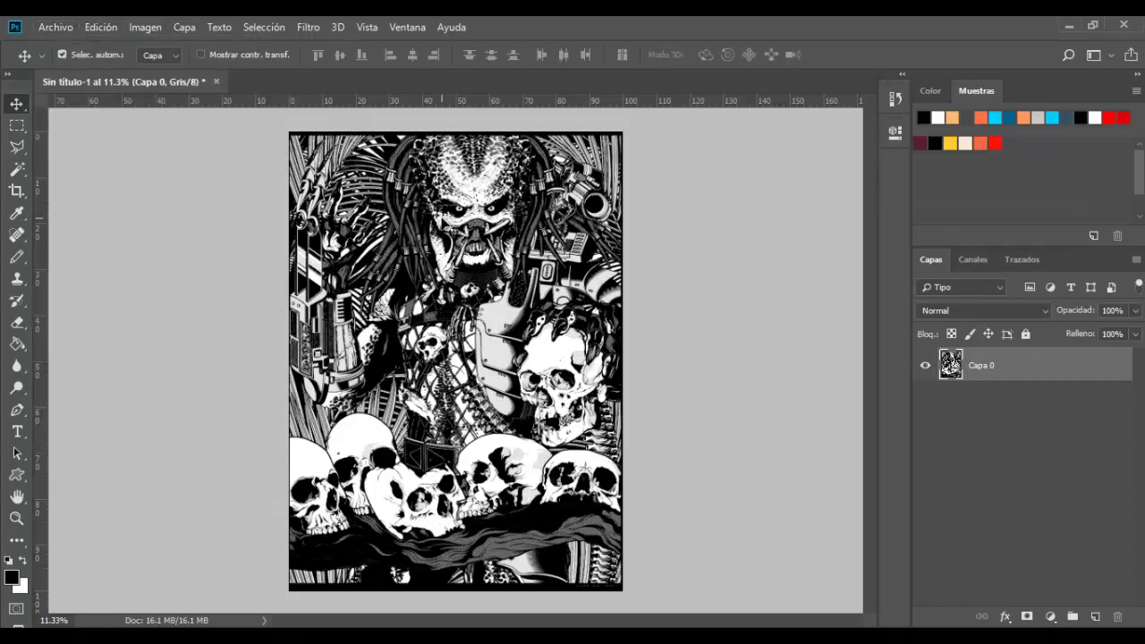